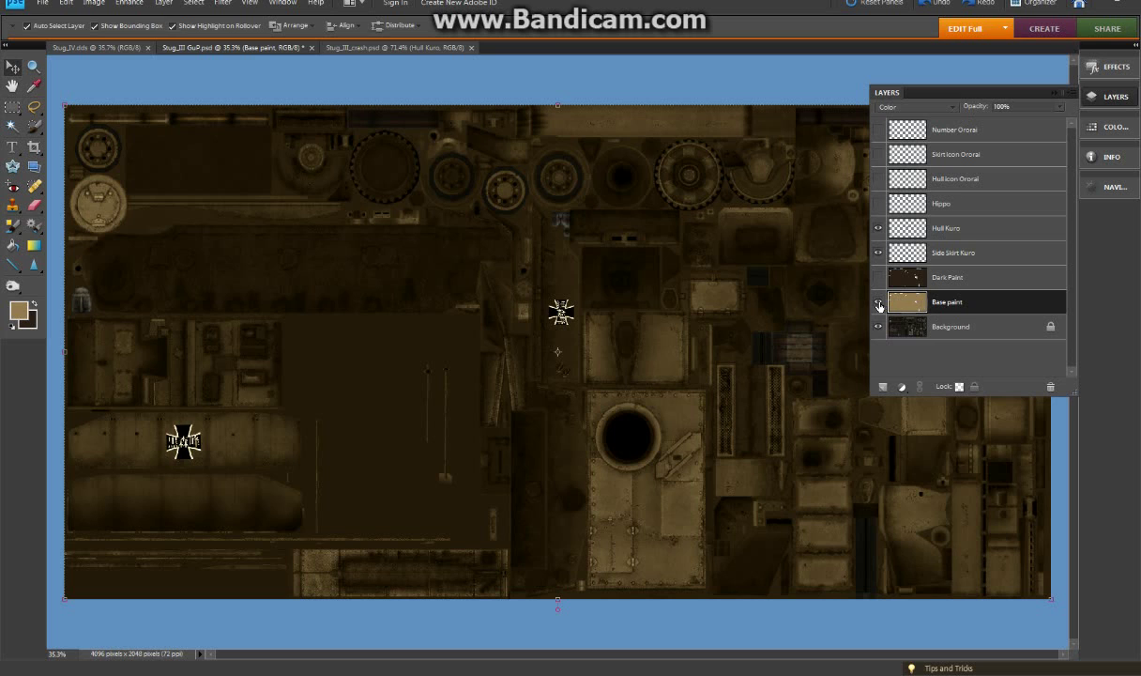
Preview the Base paint and Dark Paint layers separately and combined, leaving both hidden.
{"action": "left_click", "coordinate": [878, 302]}
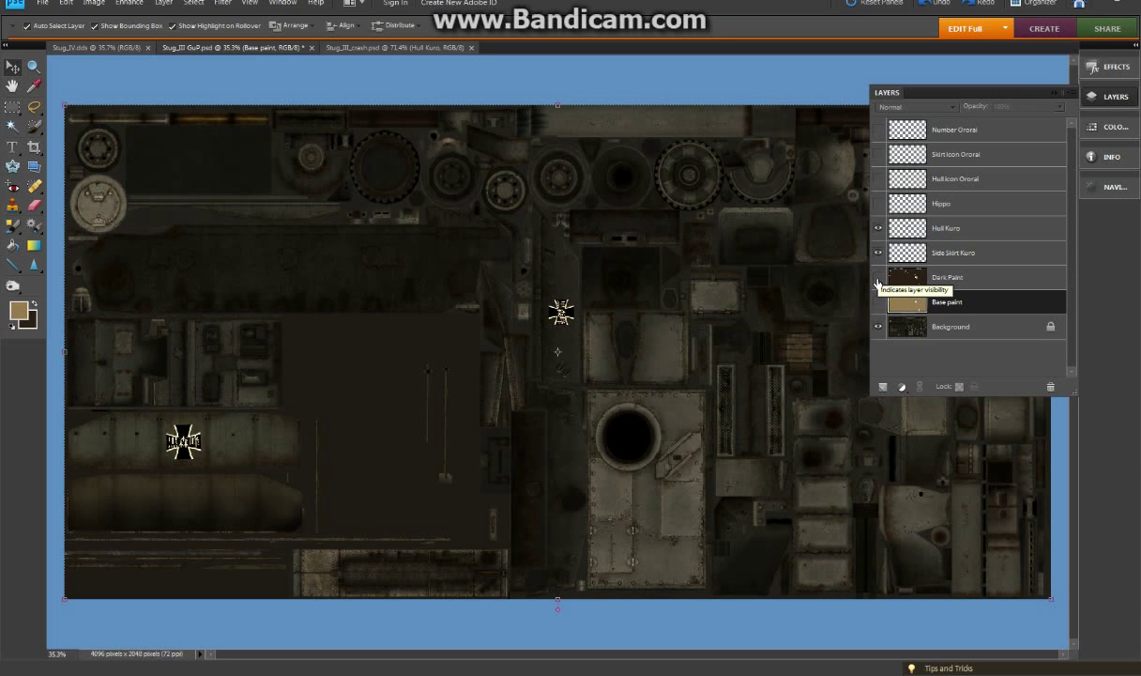
{"action": "left_click", "coordinate": [878, 278]}
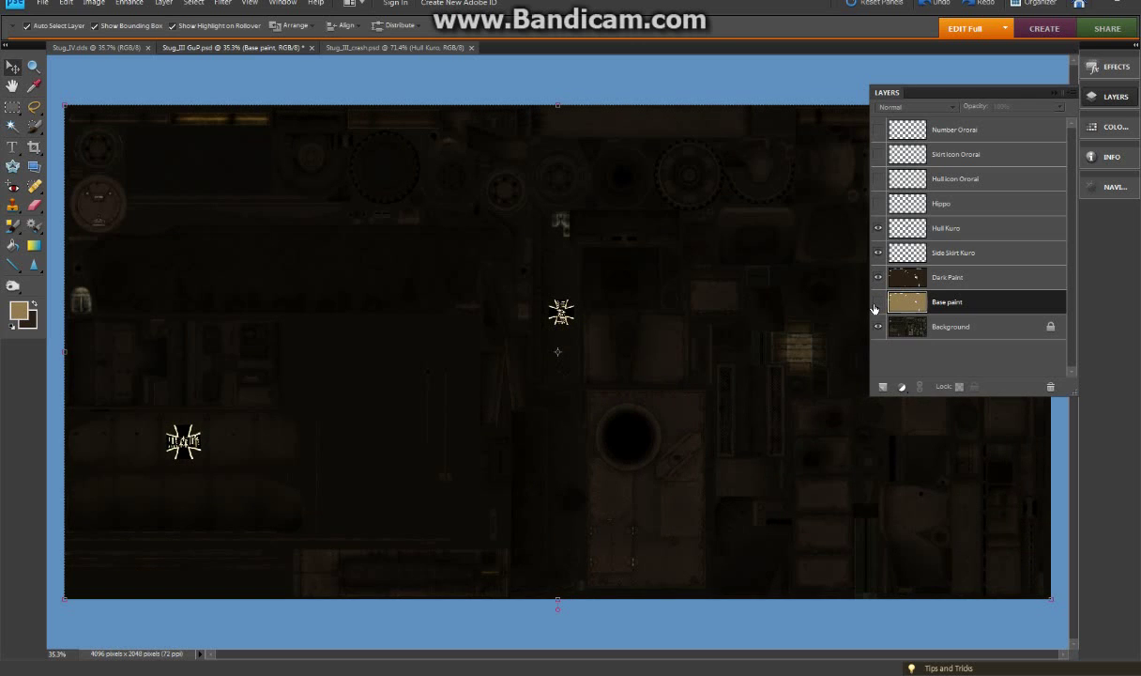
{"action": "left_click", "coordinate": [877, 302]}
{"action": "left_click", "coordinate": [879, 252]}
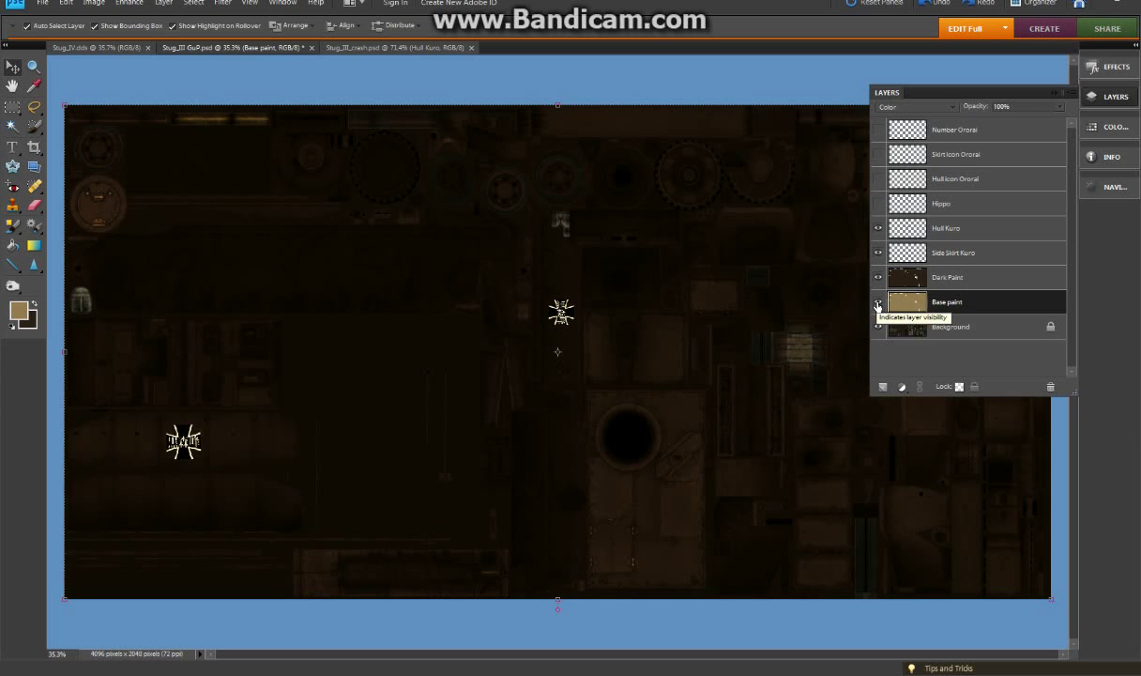
{"action": "left_click", "coordinate": [877, 302]}
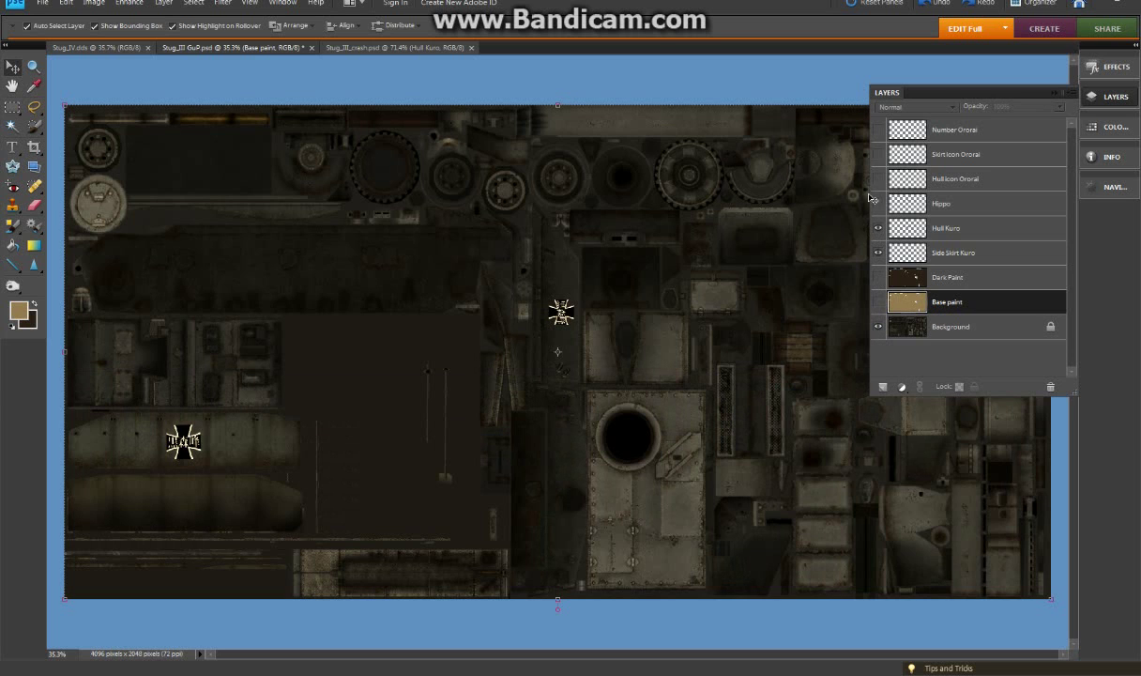
Hide the Hull Kuro and Side Skirt Kuro layers, and show the Hippo, Hull icon Ororai and Skirt icon Ororai layers.
{"action": "left_click", "coordinate": [878, 230]}
{"action": "left_click", "coordinate": [879, 253]}
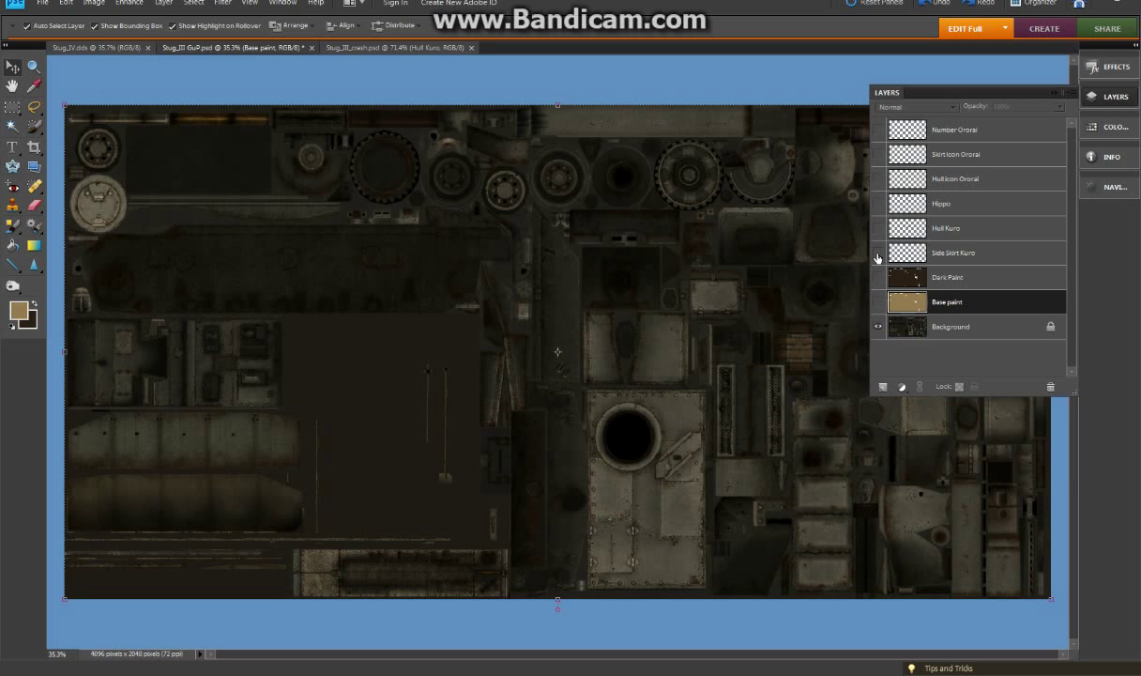
{"action": "left_click", "coordinate": [878, 203]}
{"action": "left_click", "coordinate": [878, 179]}
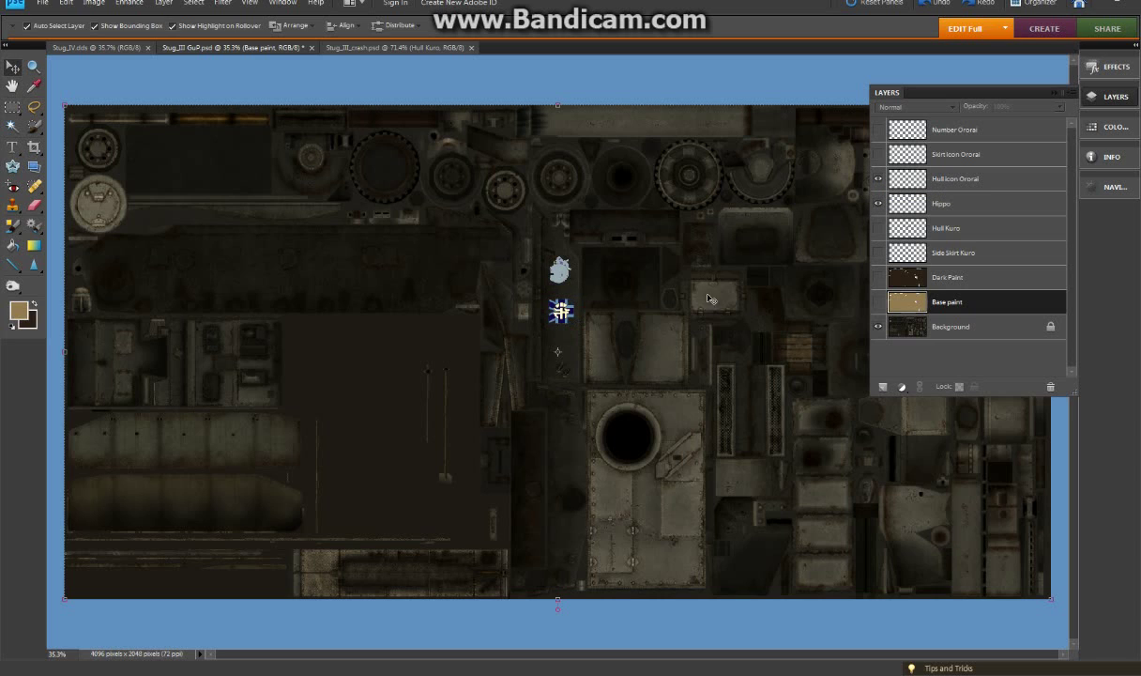
{"action": "left_click", "coordinate": [879, 129]}
{"action": "left_click", "coordinate": [878, 204]}
{"action": "left_click", "coordinate": [878, 205]}
{"action": "left_click", "coordinate": [879, 129]}
{"action": "left_click", "coordinate": [879, 155]}
In Stug_III_crash.psd, set the Hippo layer's blend mode to Overlay.
{"action": "left_click", "coordinate": [336, 49]}
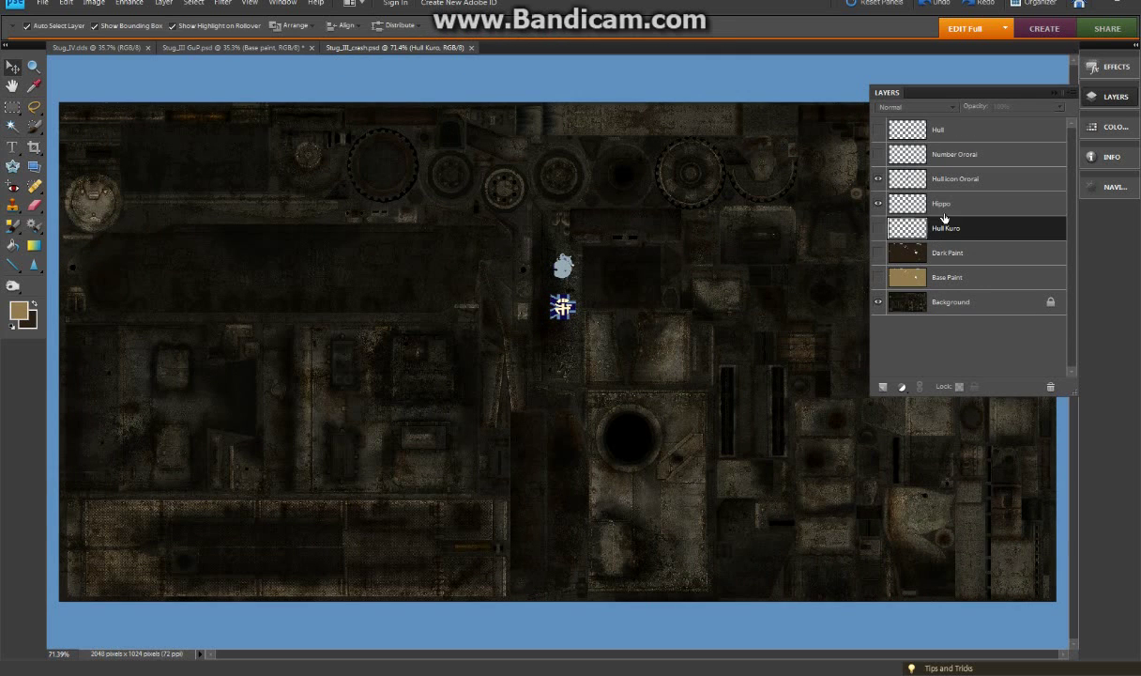
{"action": "left_click", "coordinate": [879, 253]}
{"action": "left_click", "coordinate": [879, 254]}
{"action": "left_click", "coordinate": [919, 199]}
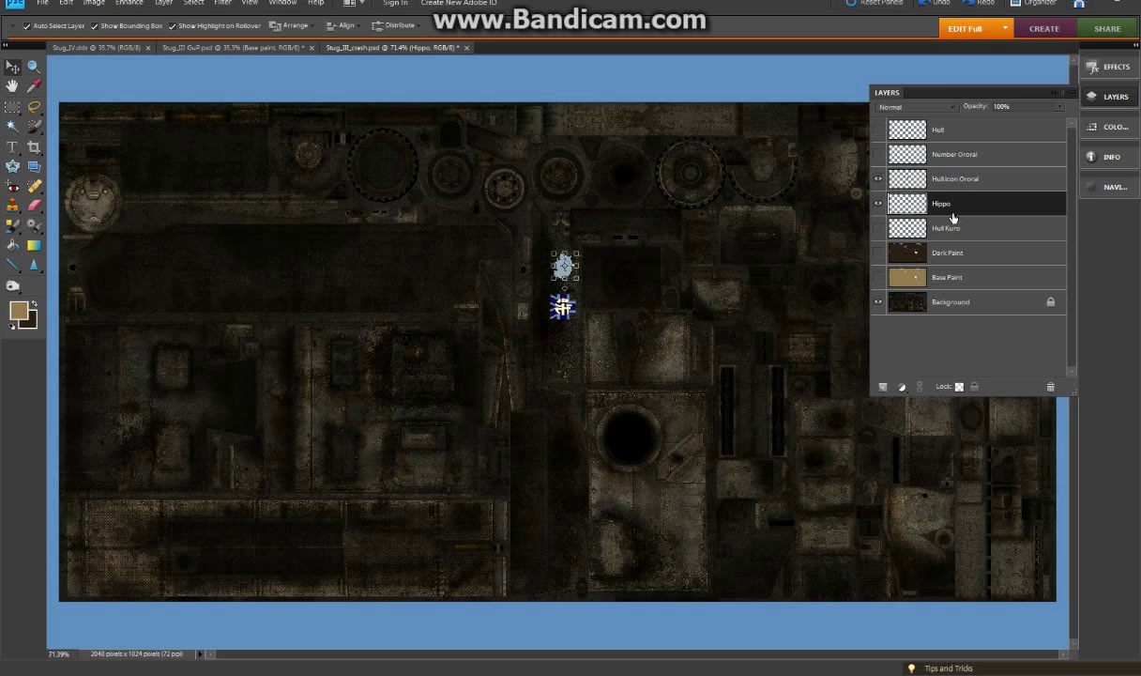
{"action": "left_click", "coordinate": [896, 106]}
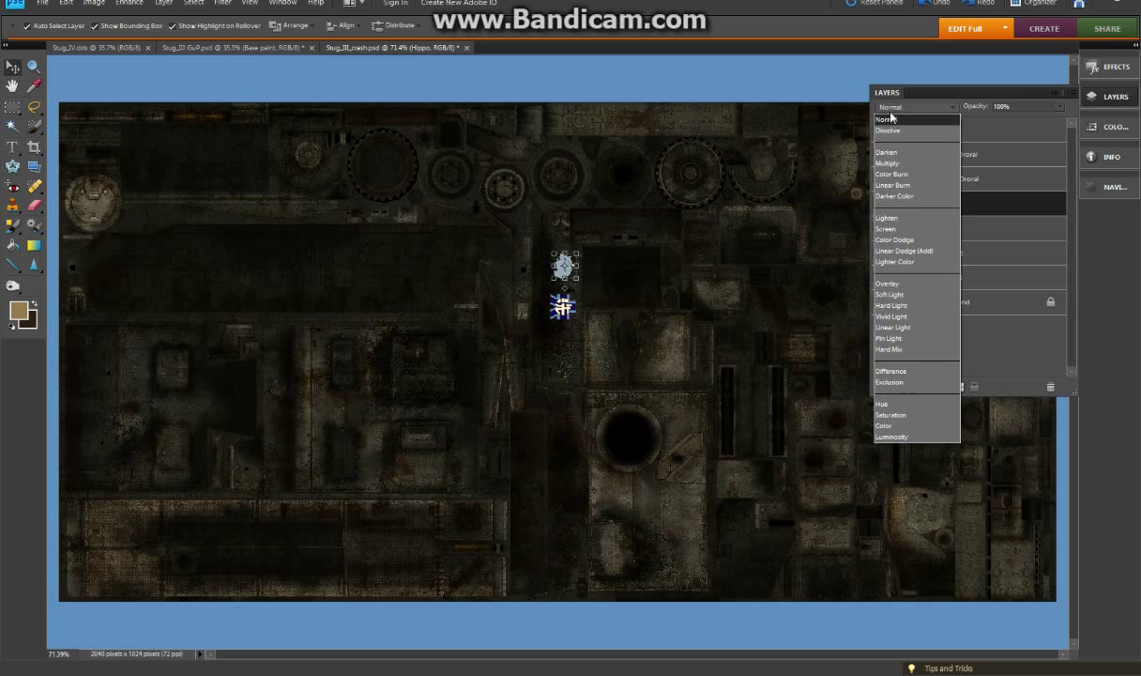
{"action": "left_click", "coordinate": [889, 284]}
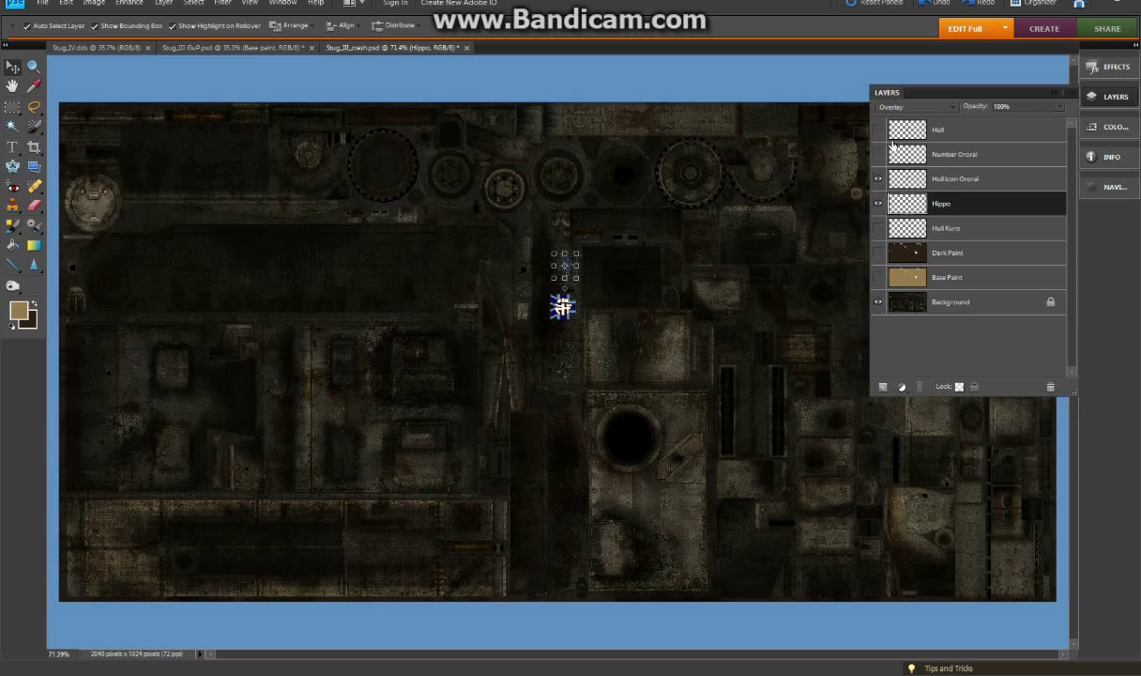
Set the Hull icon Ororai layer's blend mode to Overlay.
{"action": "key", "text": "alt+bracketleft"}
{"action": "key", "text": "alt+bracketright"}
{"action": "key", "text": "alt+bracketright"}
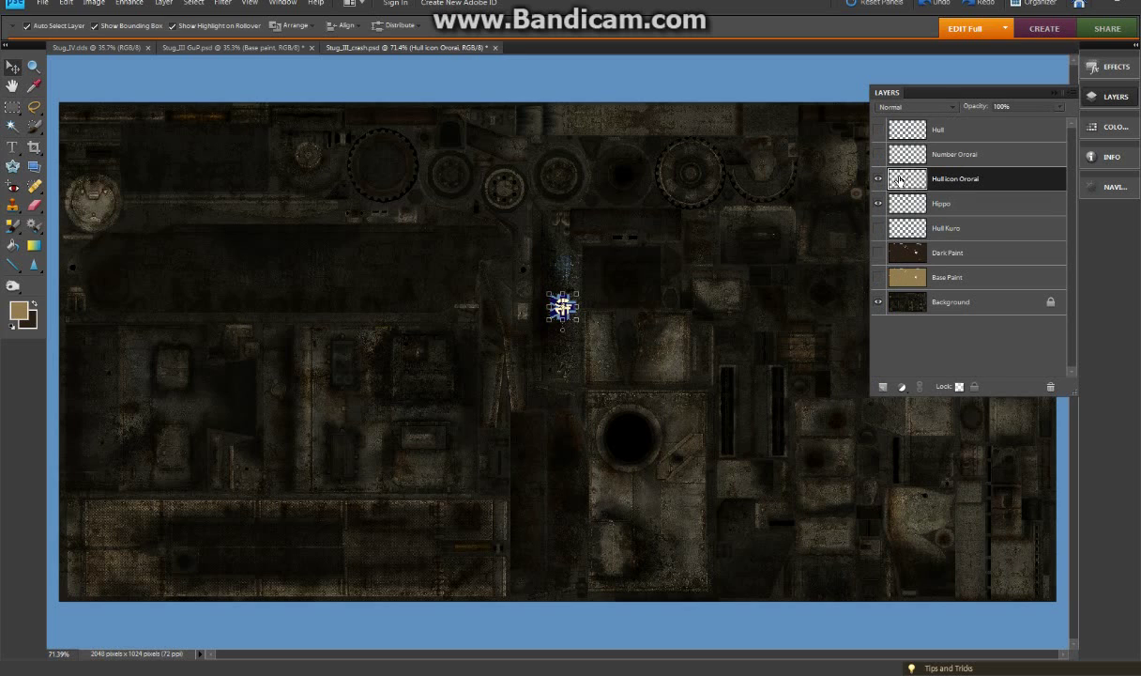
{"action": "left_click", "coordinate": [907, 108]}
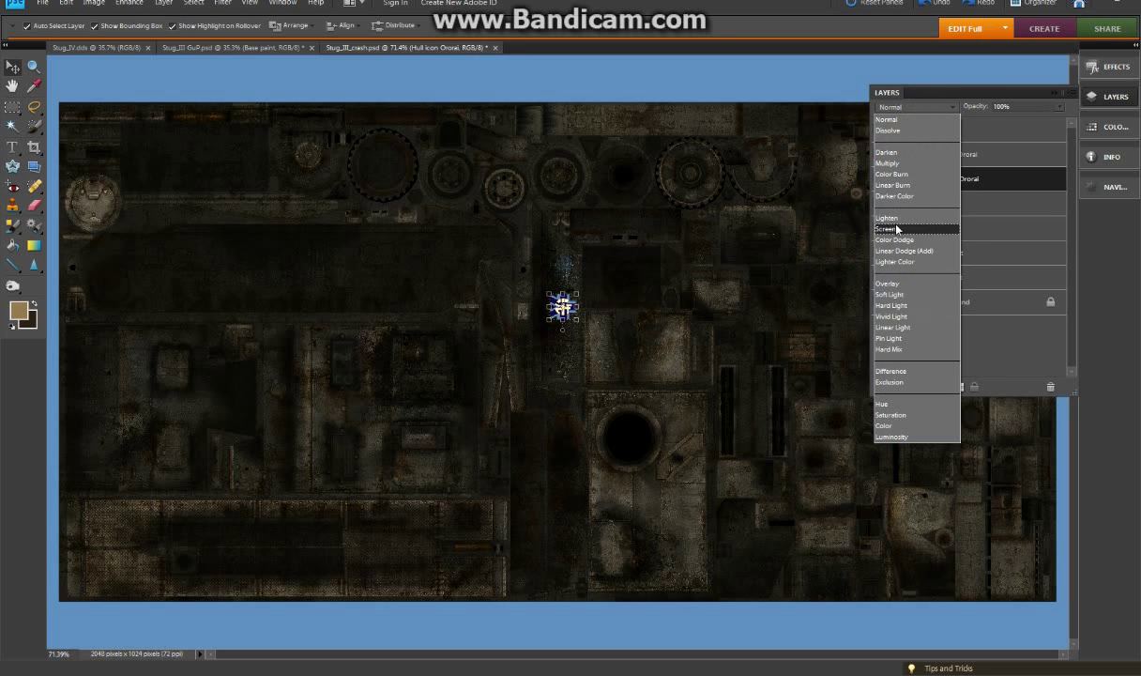
{"action": "left_click", "coordinate": [888, 285]}
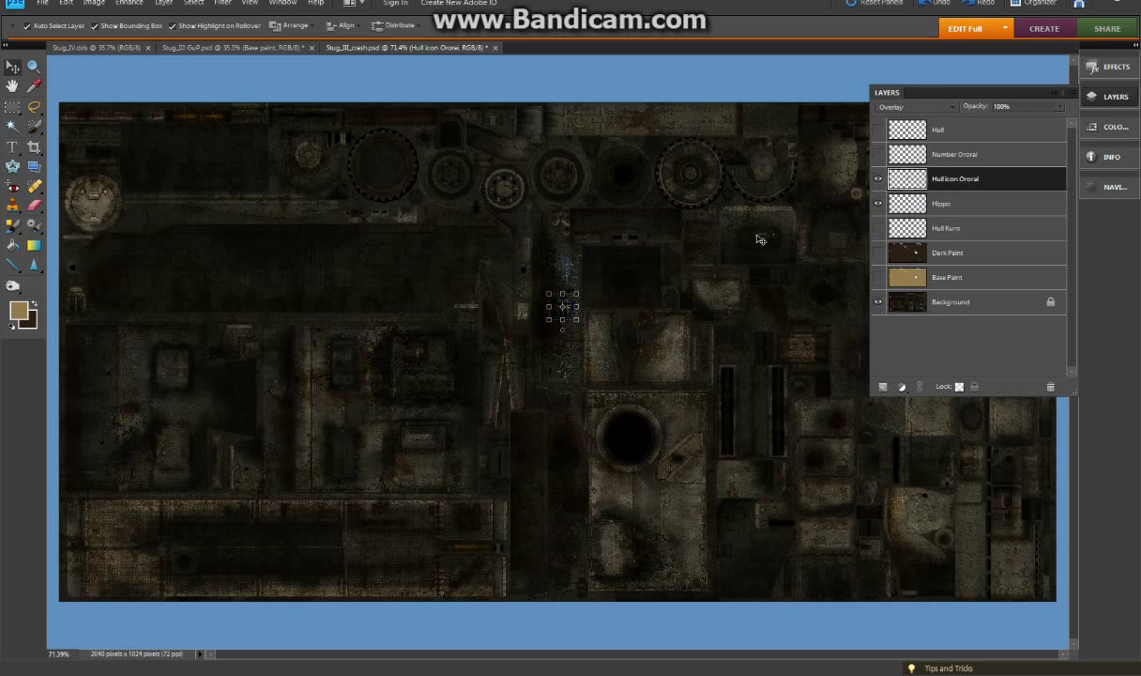
Show the Base Paint layer, hide Hull icon Ororai, and preview the other marking layers over the paint.
{"action": "left_click", "coordinate": [1114, 97]}
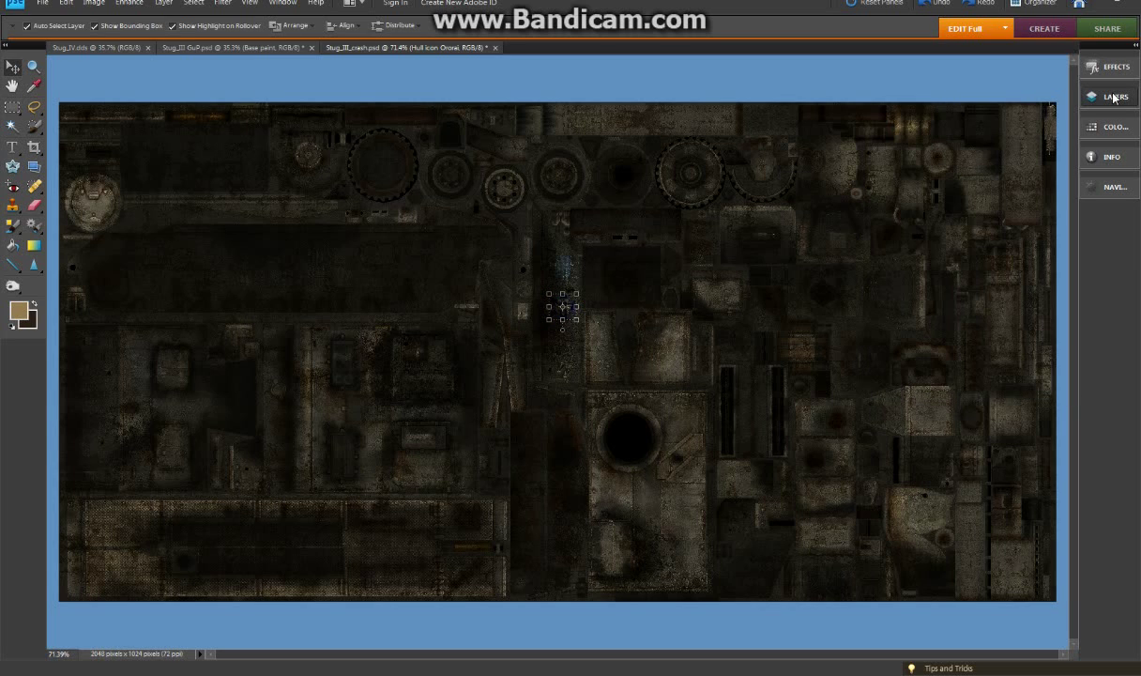
{"action": "left_click", "coordinate": [1114, 98]}
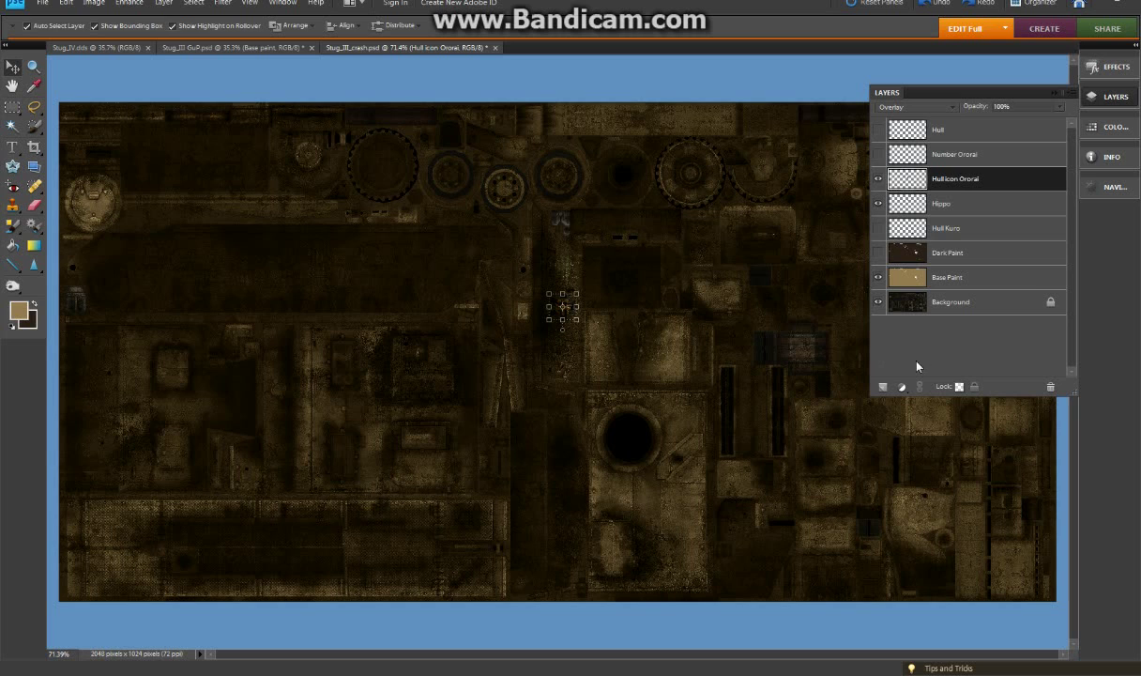
{"action": "left_click", "coordinate": [878, 131]}
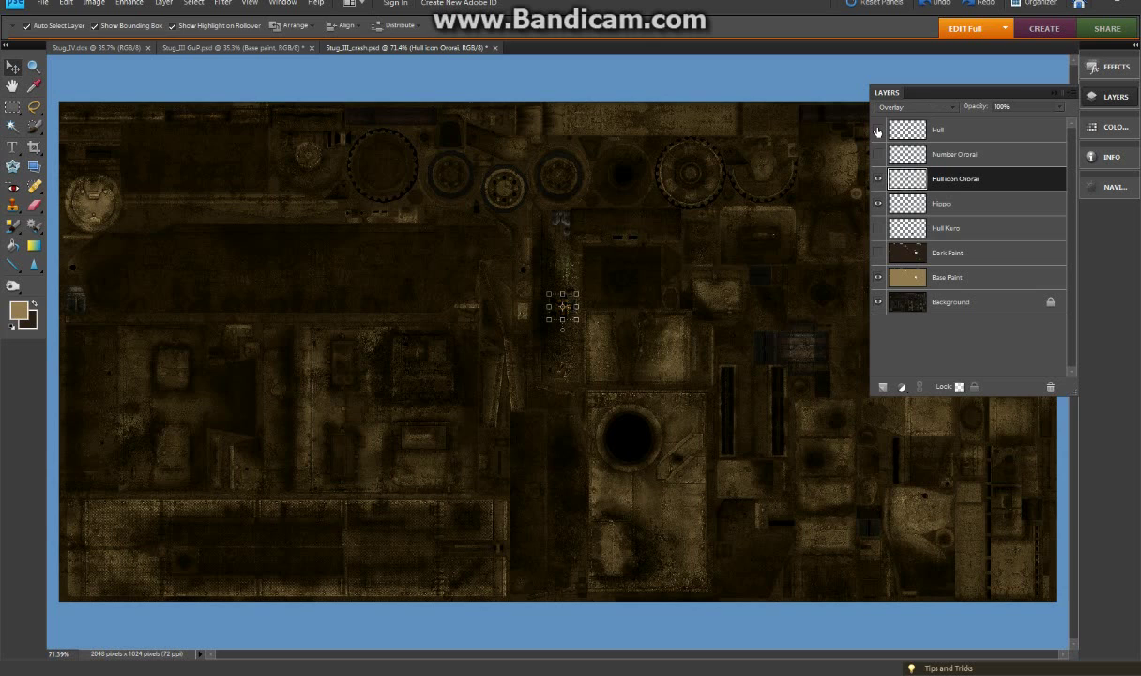
{"action": "left_click", "coordinate": [878, 178]}
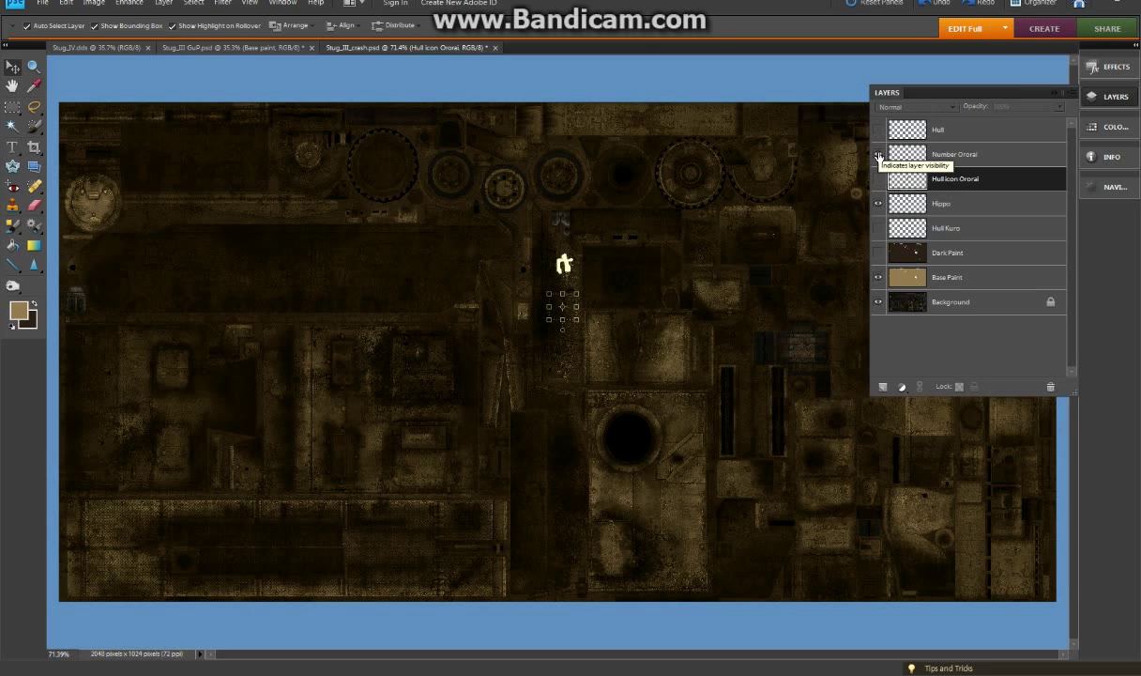
{"action": "left_click", "coordinate": [878, 204]}
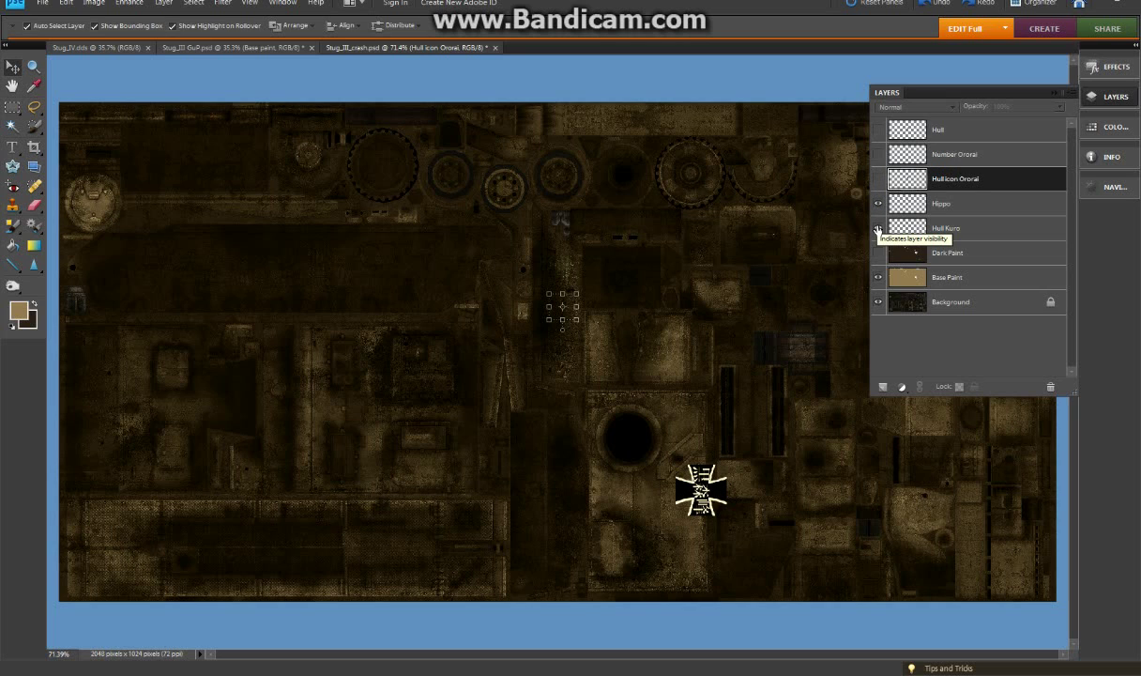
{"action": "left_click", "coordinate": [878, 228]}
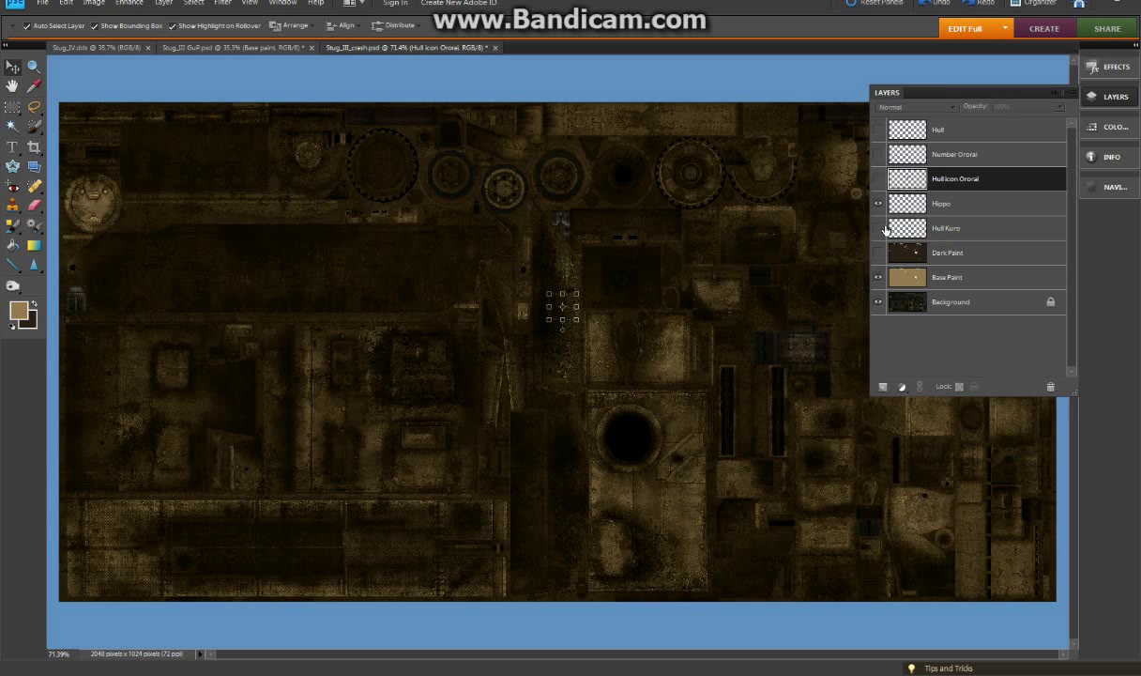
After viewing Stug_IV.dds for reference, select the rectangular area around both side skirts in Stug_III GuP.psd.
{"action": "left_click", "coordinate": [93, 52]}
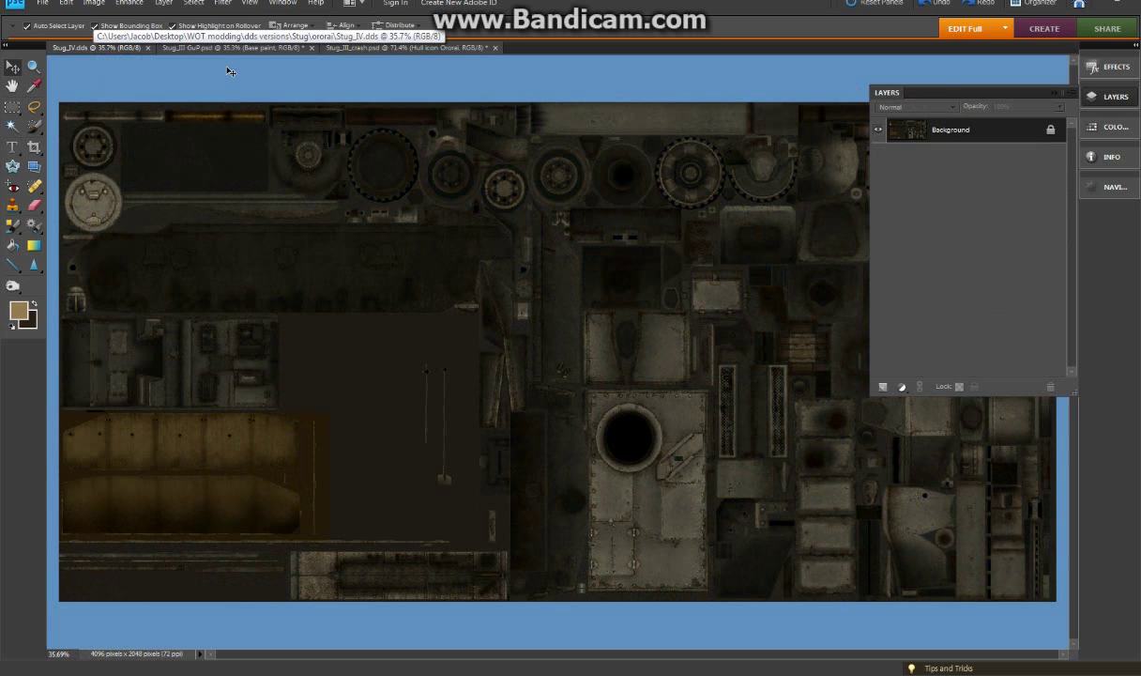
{"action": "left_click", "coordinate": [200, 47]}
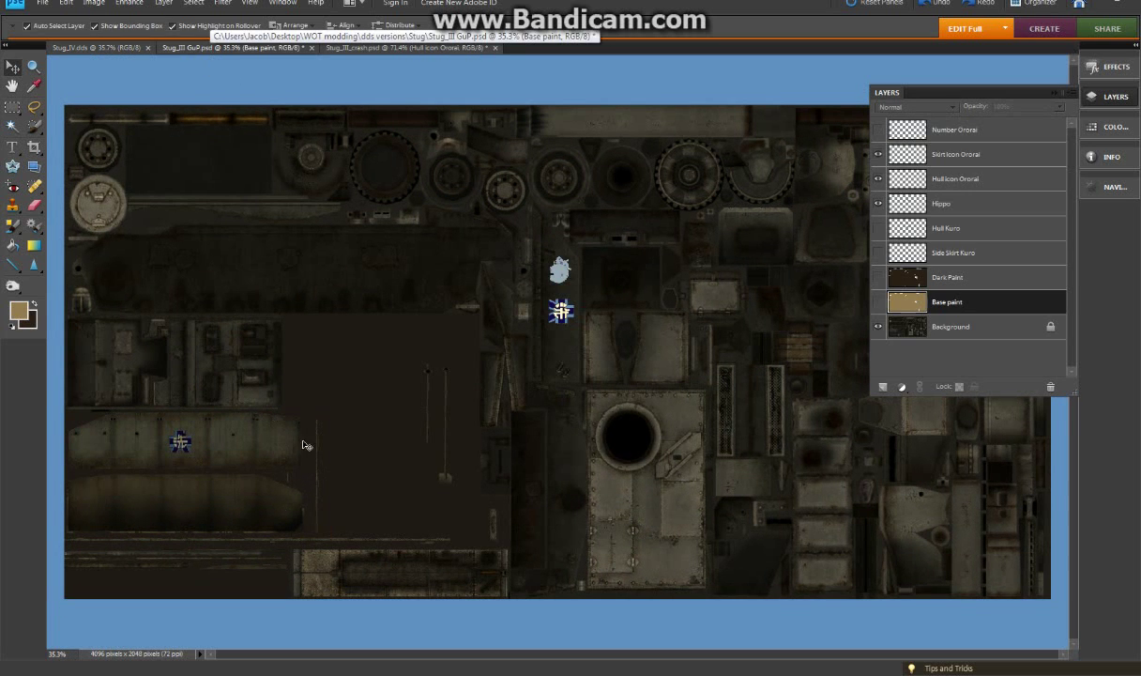
{"action": "left_click", "coordinate": [12, 106]}
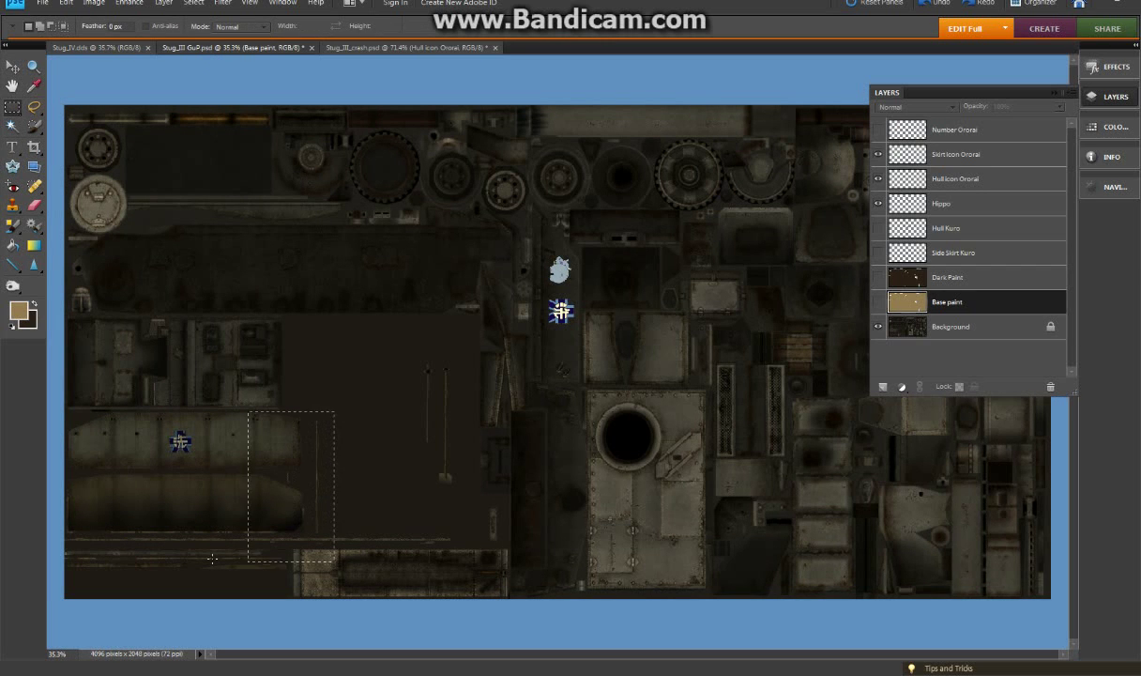
{"action": "left_click_drag", "start_coordinate": [212, 559], "coordinate": [62, 546]}
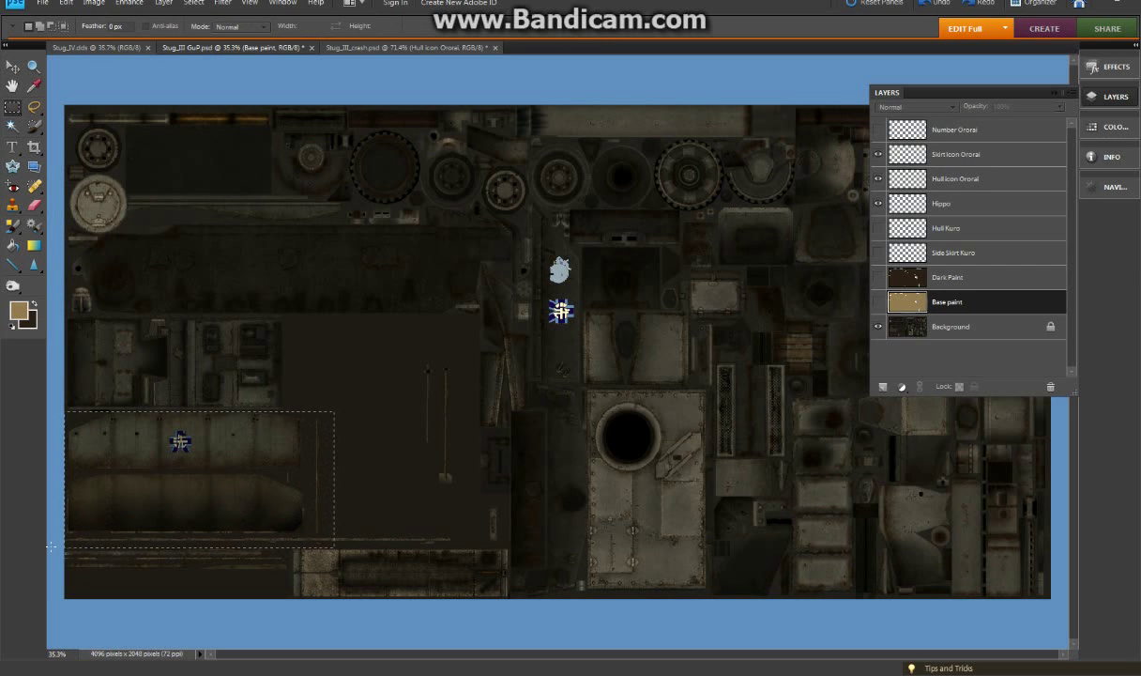
Try filling the selected side-skirt area with the tan foreground colour directly on the Base paint layer.
{"action": "left_click", "coordinate": [13, 245]}
{"action": "left_click", "coordinate": [156, 449]}
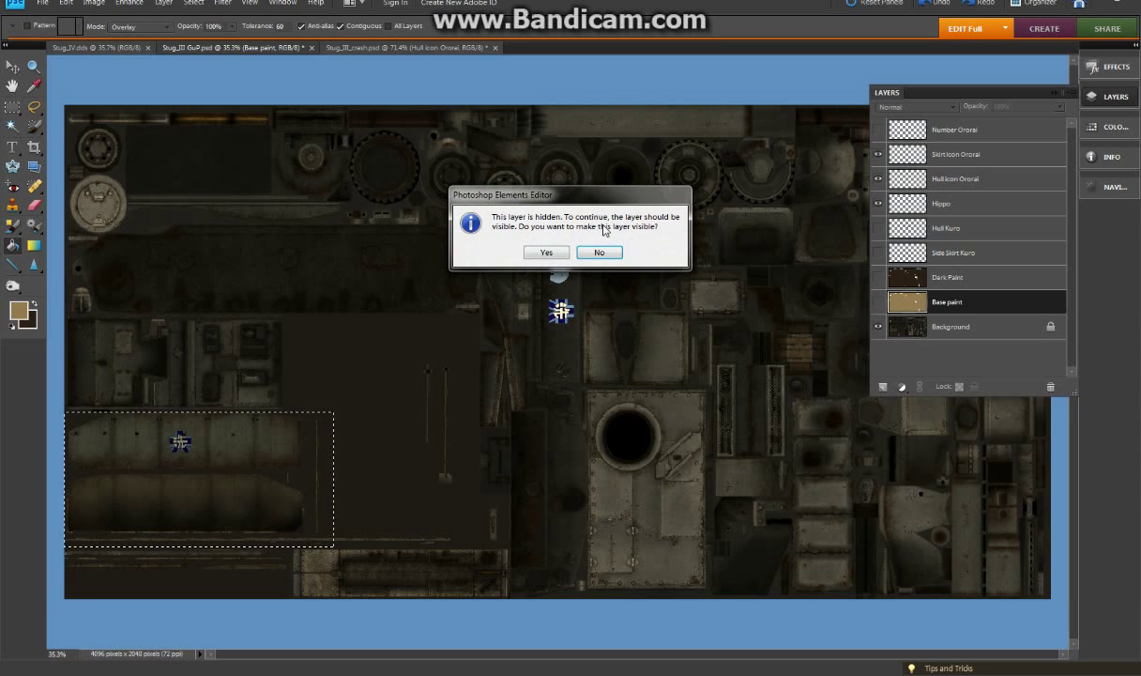
{"action": "left_click", "coordinate": [546, 252]}
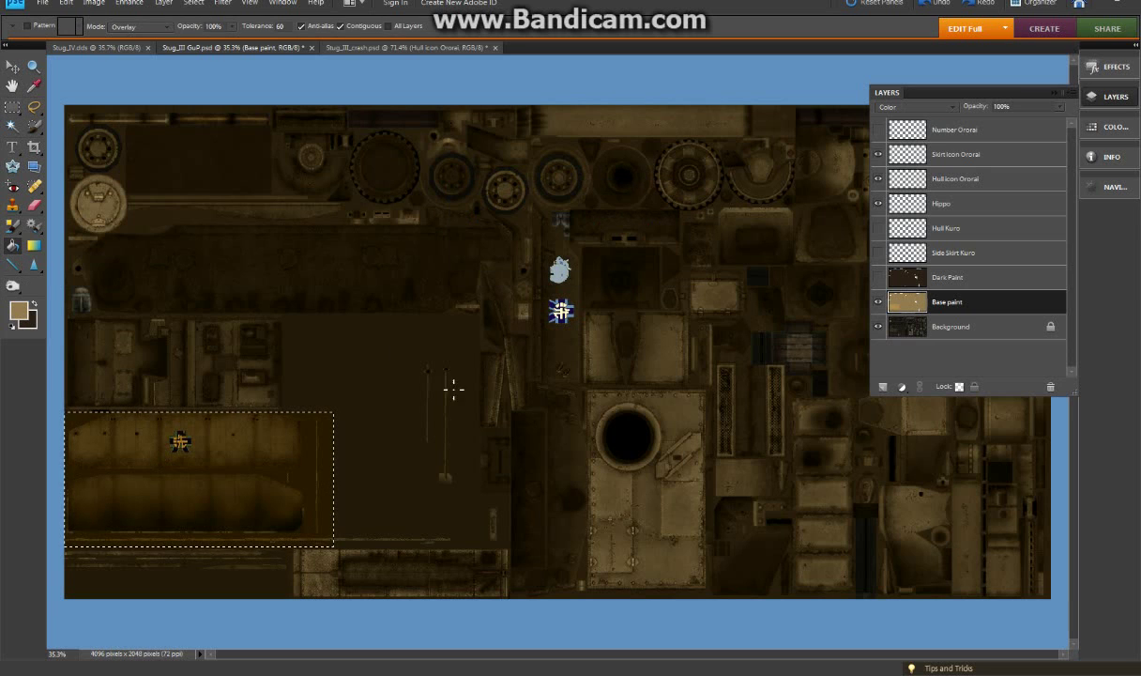
{"action": "left_click", "coordinate": [228, 453]}
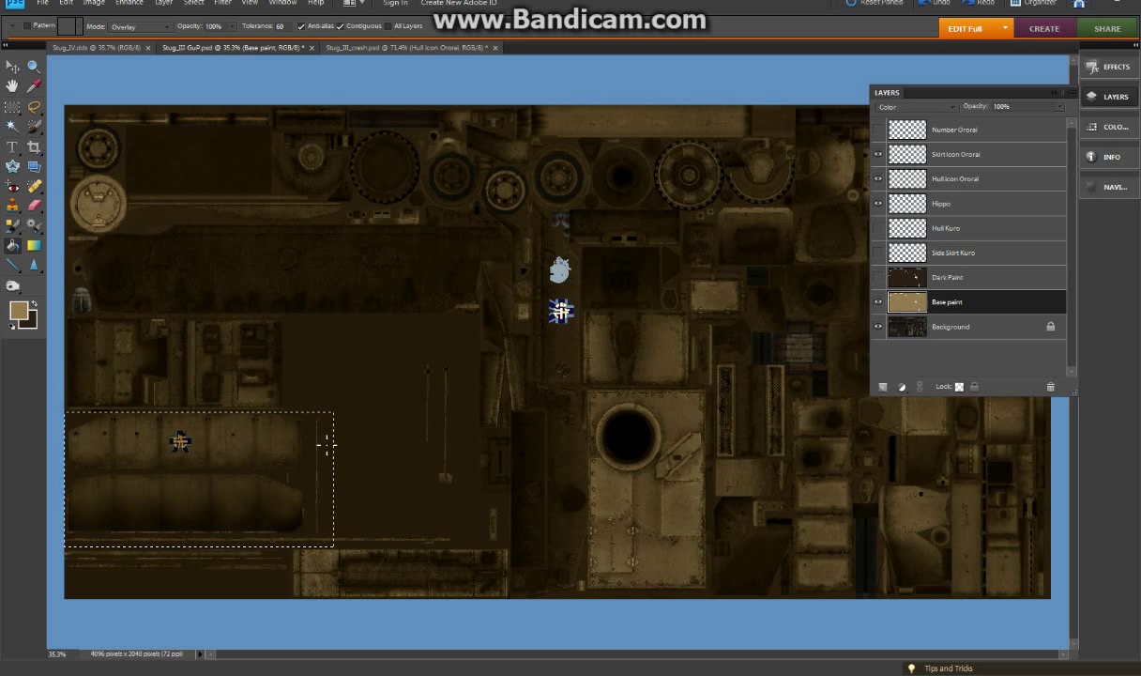
With Base paint hidden, fill the selected side-skirt area with the tan foreground colour on a new layer above it.
{"action": "left_click", "coordinate": [882, 387]}
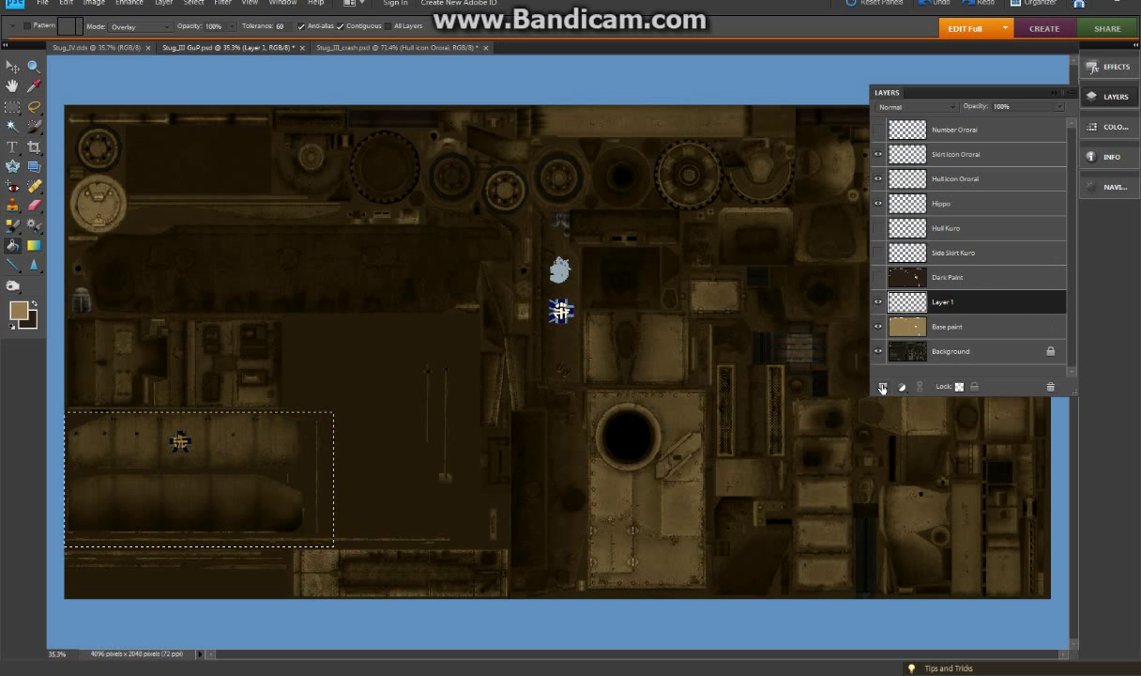
{"action": "left_click", "coordinate": [877, 326]}
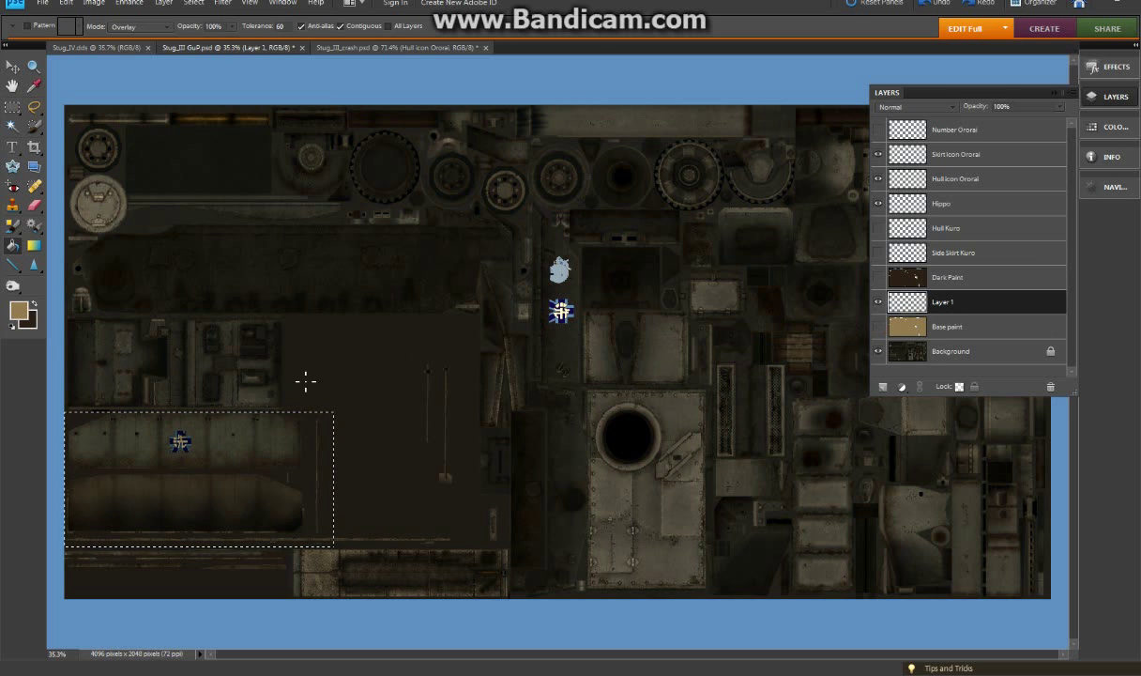
{"action": "left_click", "coordinate": [217, 462]}
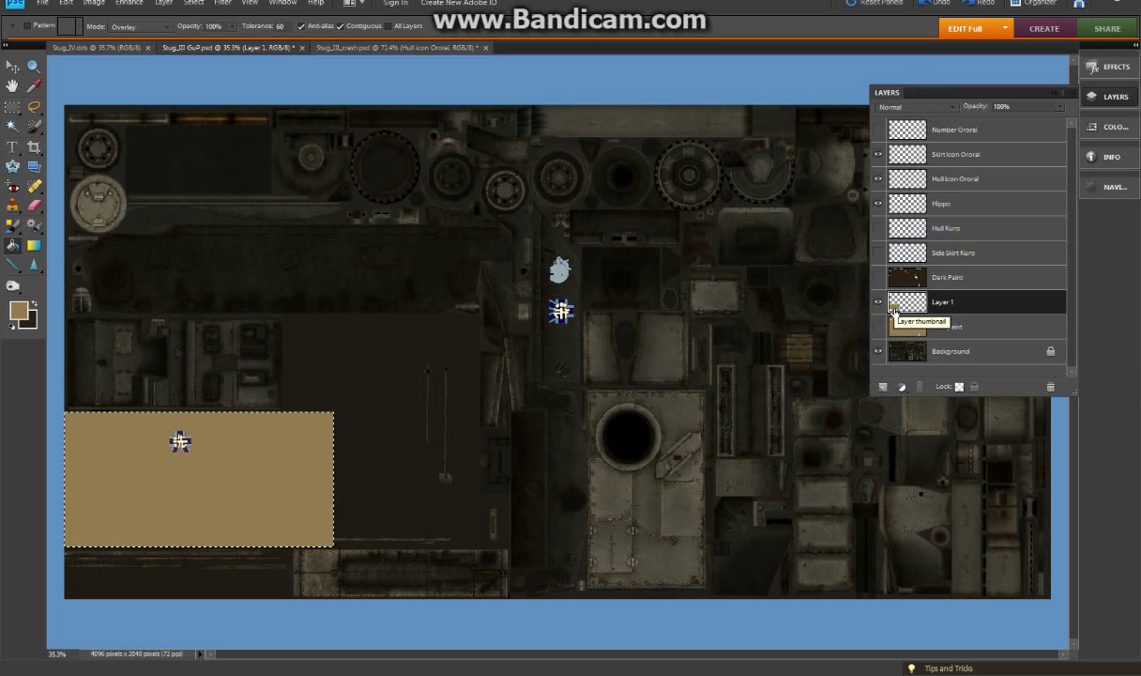
Compare the Color and Overlay blend modes on Layer 1 and keep Color.
{"action": "left_click", "coordinate": [924, 111]}
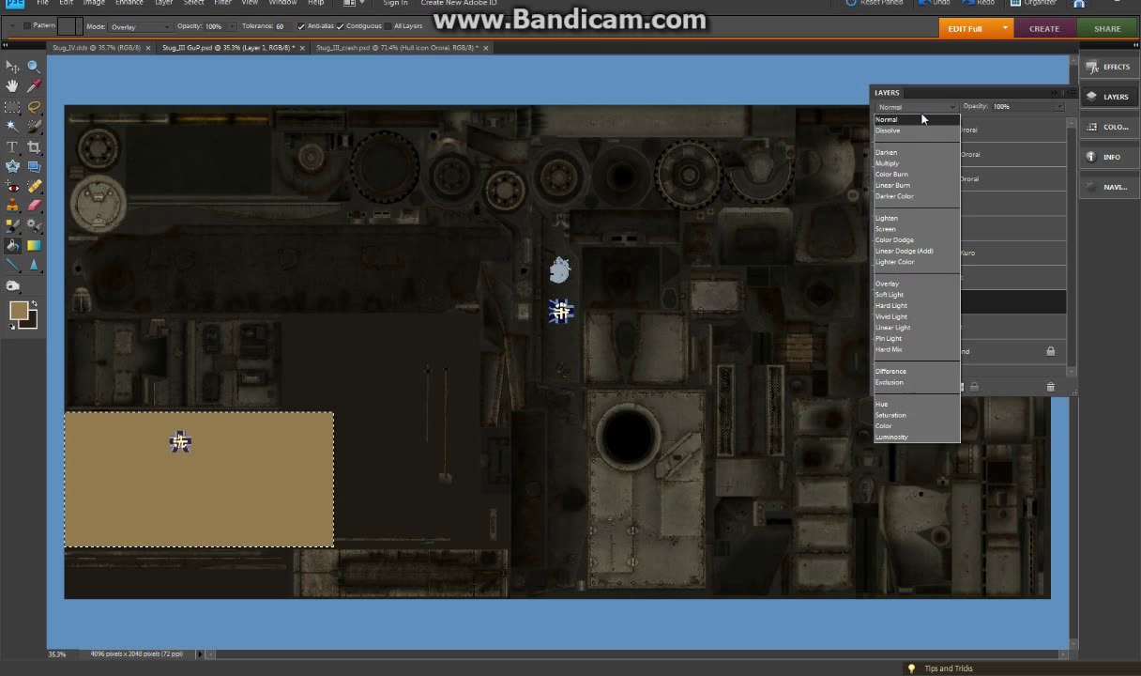
{"action": "left_click", "coordinate": [884, 425]}
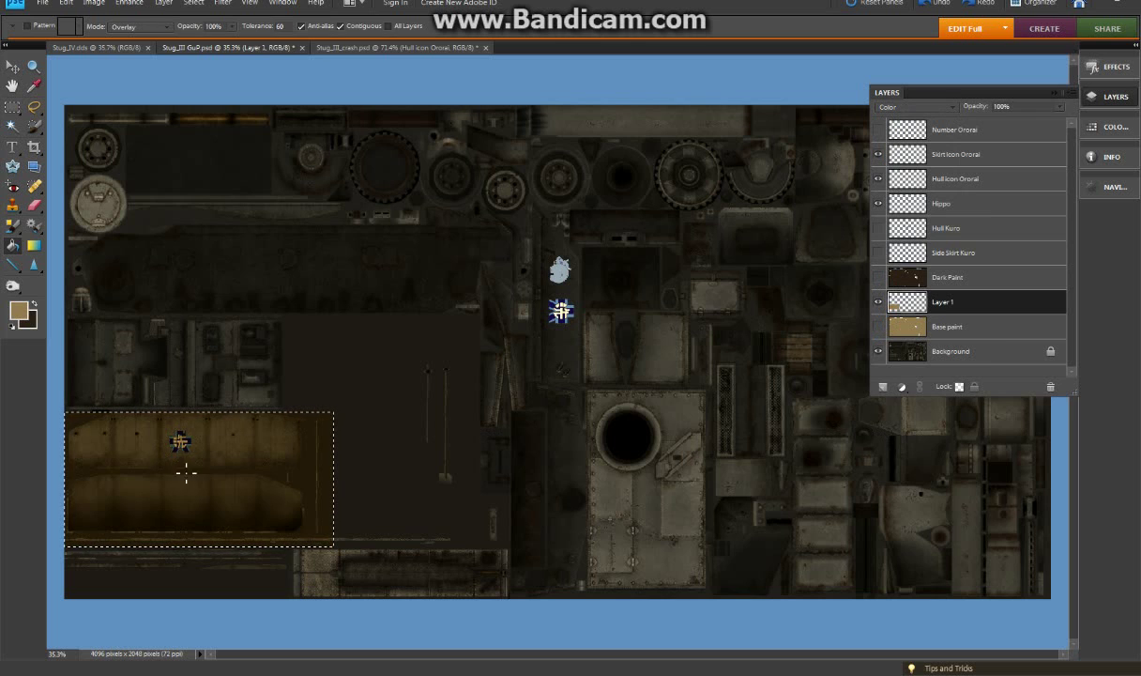
{"action": "left_click", "coordinate": [906, 111]}
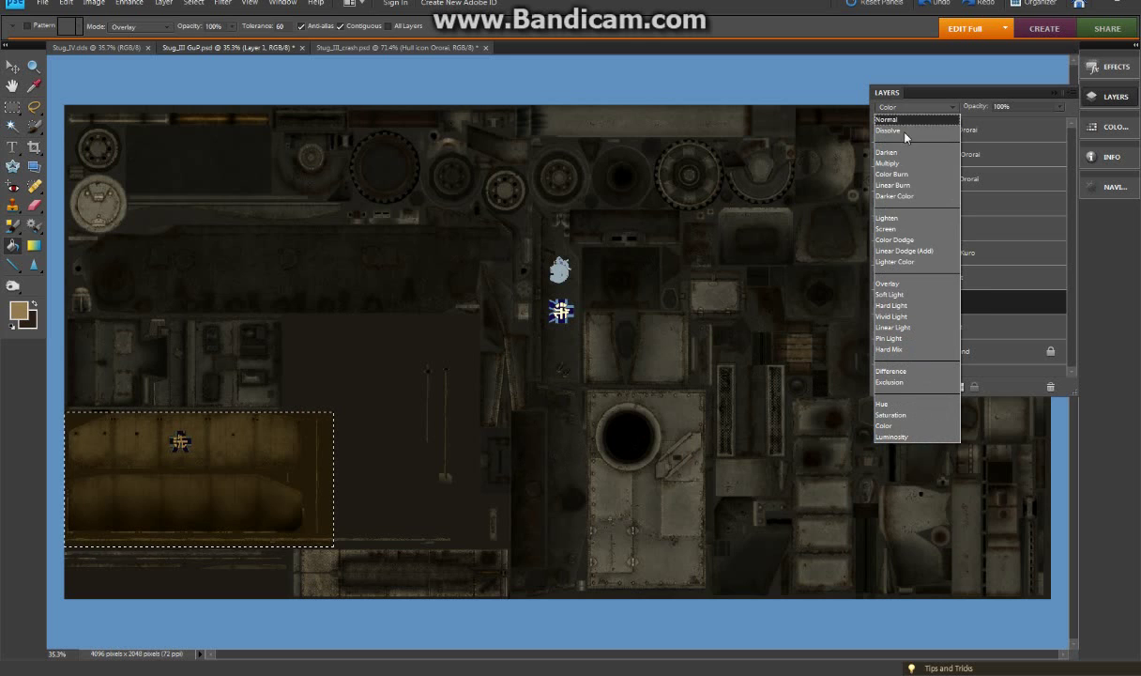
{"action": "left_click", "coordinate": [882, 286]}
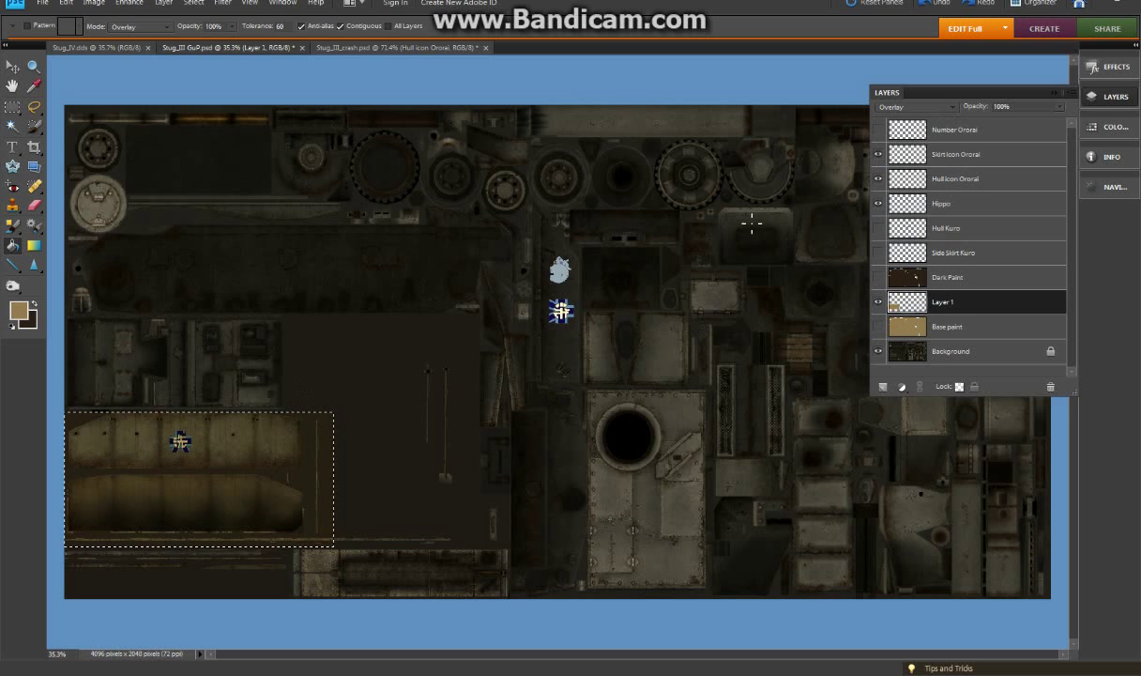
{"action": "left_click", "coordinate": [907, 106]}
{"action": "left_click", "coordinate": [868, 410]}
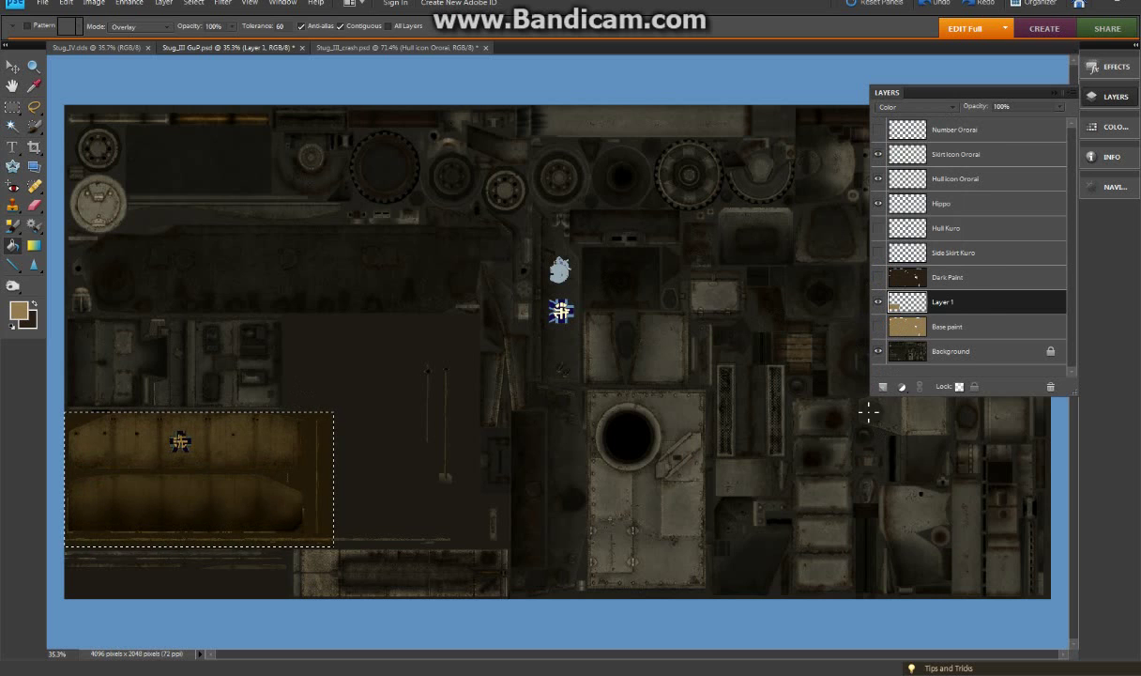
Set up a D3D/DDS copy of the texture with the file name Stug_III GuP.dds.
{"action": "left_click", "coordinate": [43, 8]}
{"action": "left_click", "coordinate": [47, 119]}
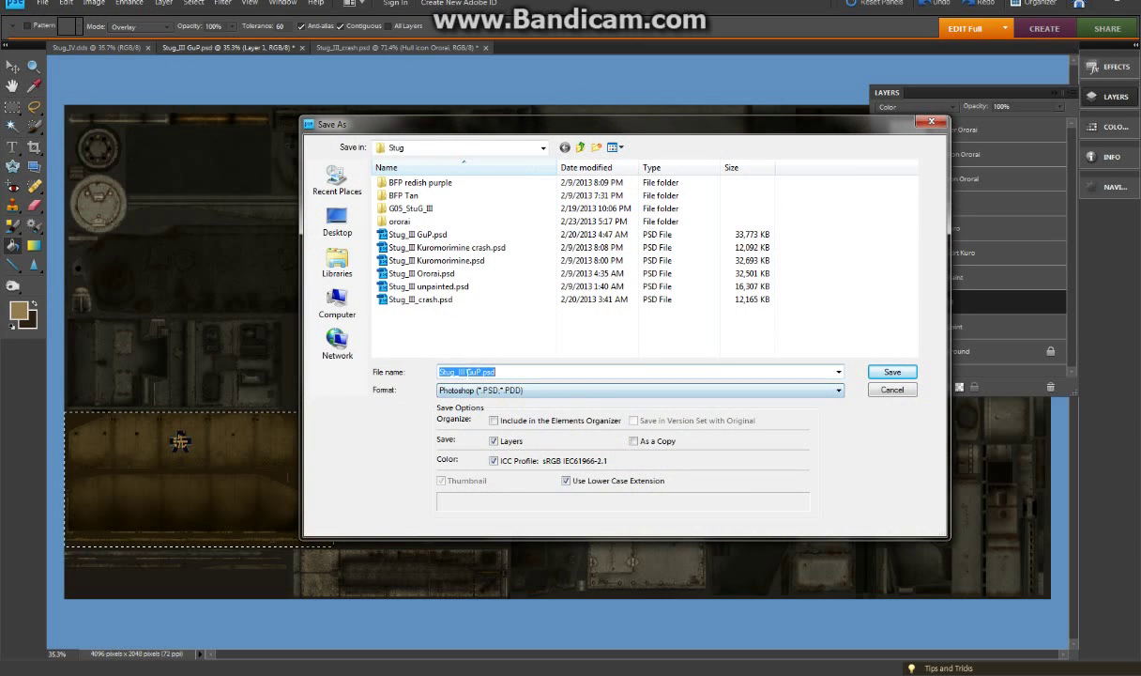
{"action": "left_click", "coordinate": [486, 393]}
{"action": "left_click", "coordinate": [474, 431]}
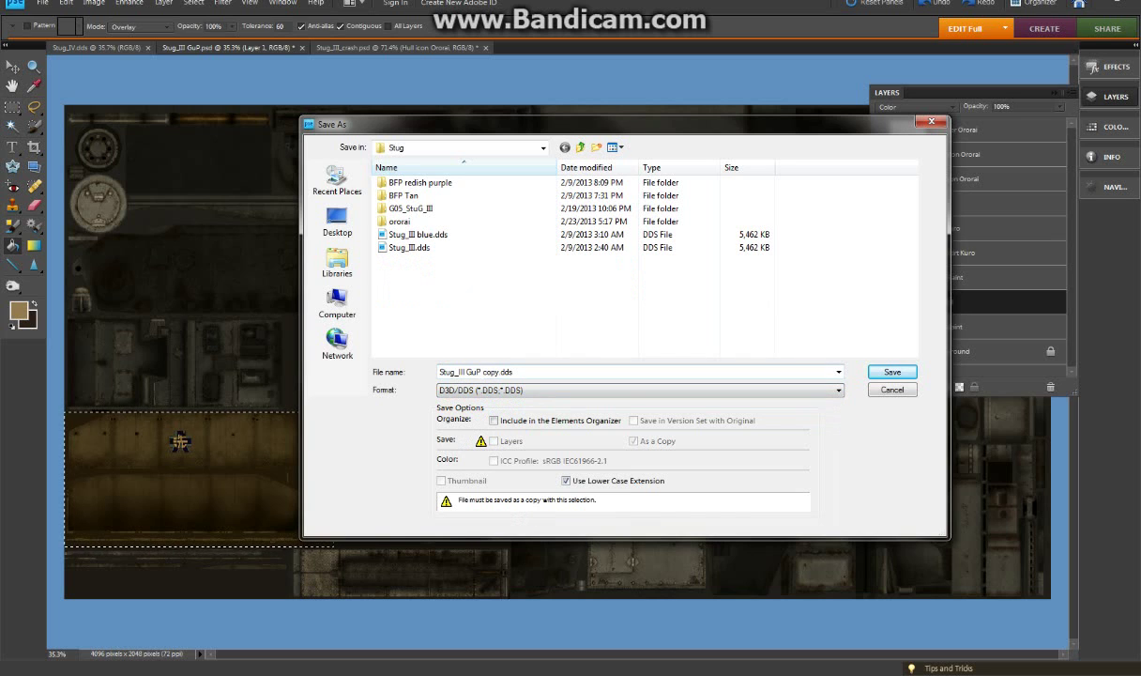
{"action": "key", "text": "shift+Tab"}
{"action": "left_click", "coordinate": [482, 372]}
{"action": "key", "text": "BackSpace"}
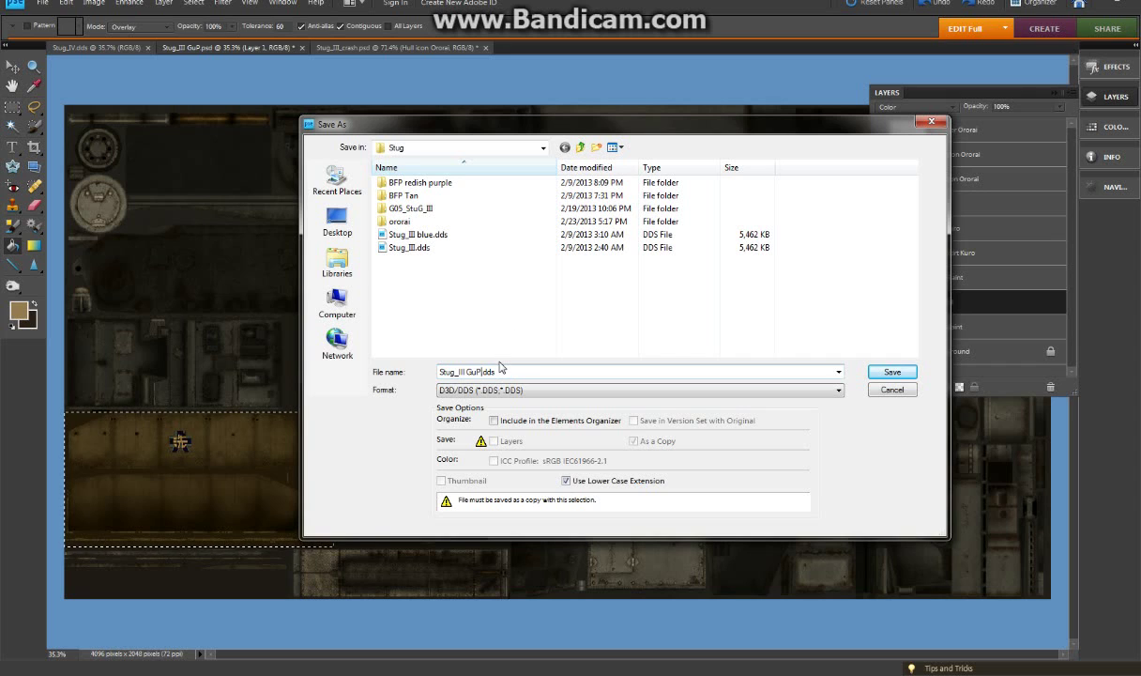
{"action": "left_click", "coordinate": [890, 372]}
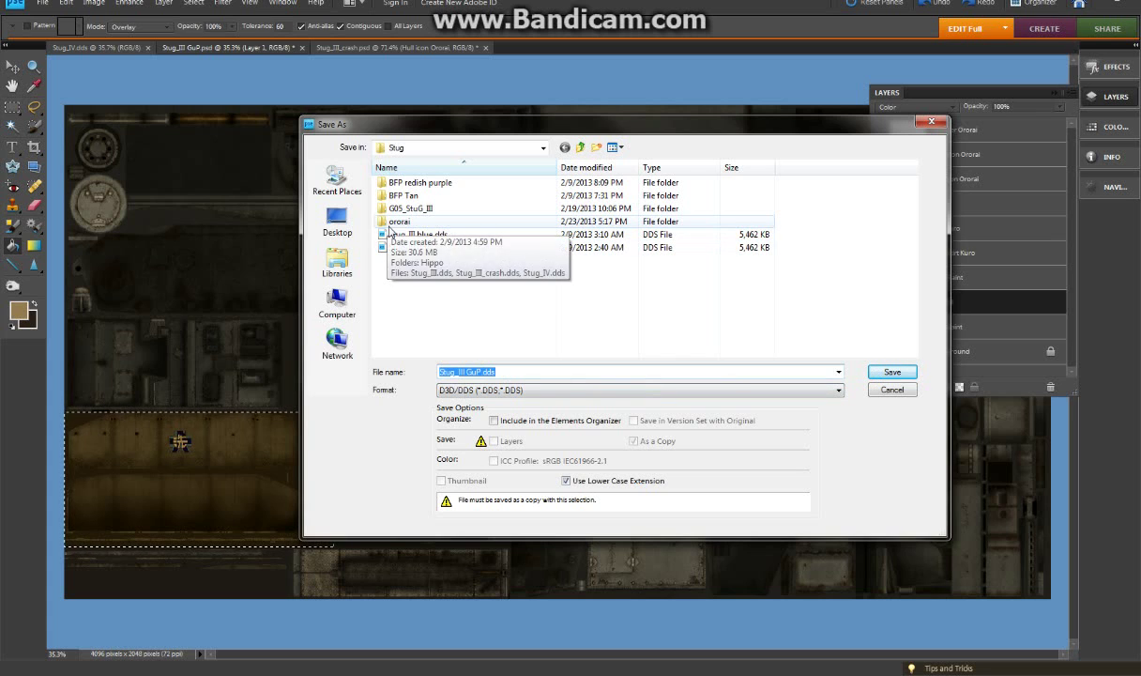
Change the copy's file name to Stug_licous.dds and save it in the ororai folder.
{"action": "left_click", "coordinate": [467, 372]}
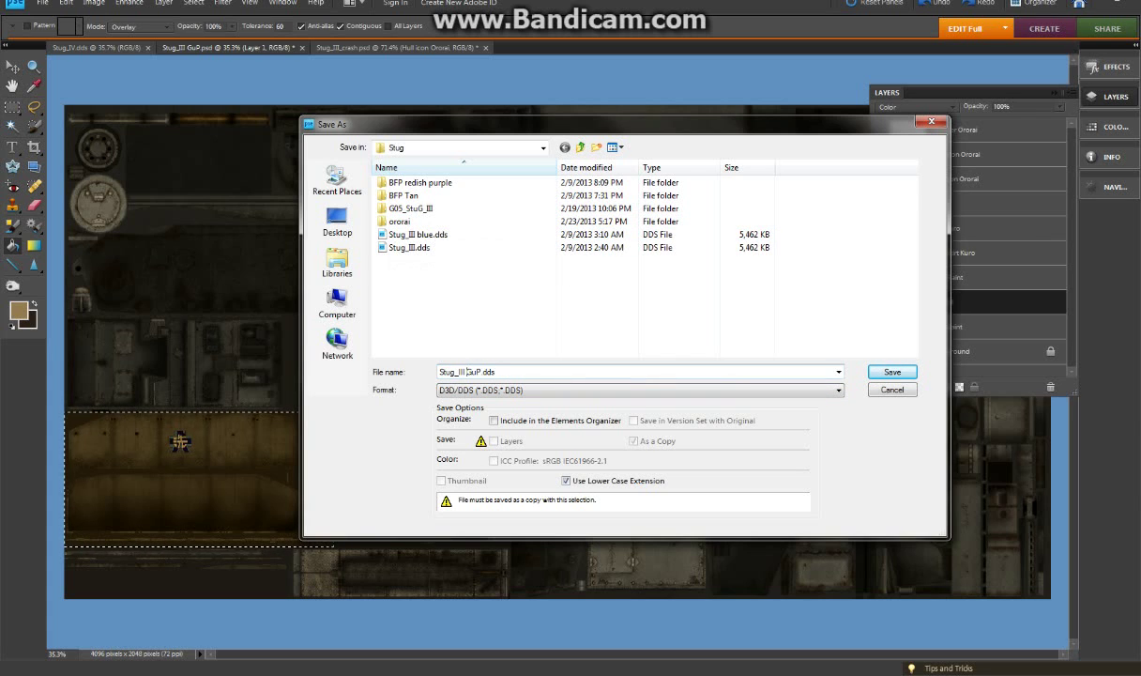
{"action": "double_click", "coordinate": [473, 372]}
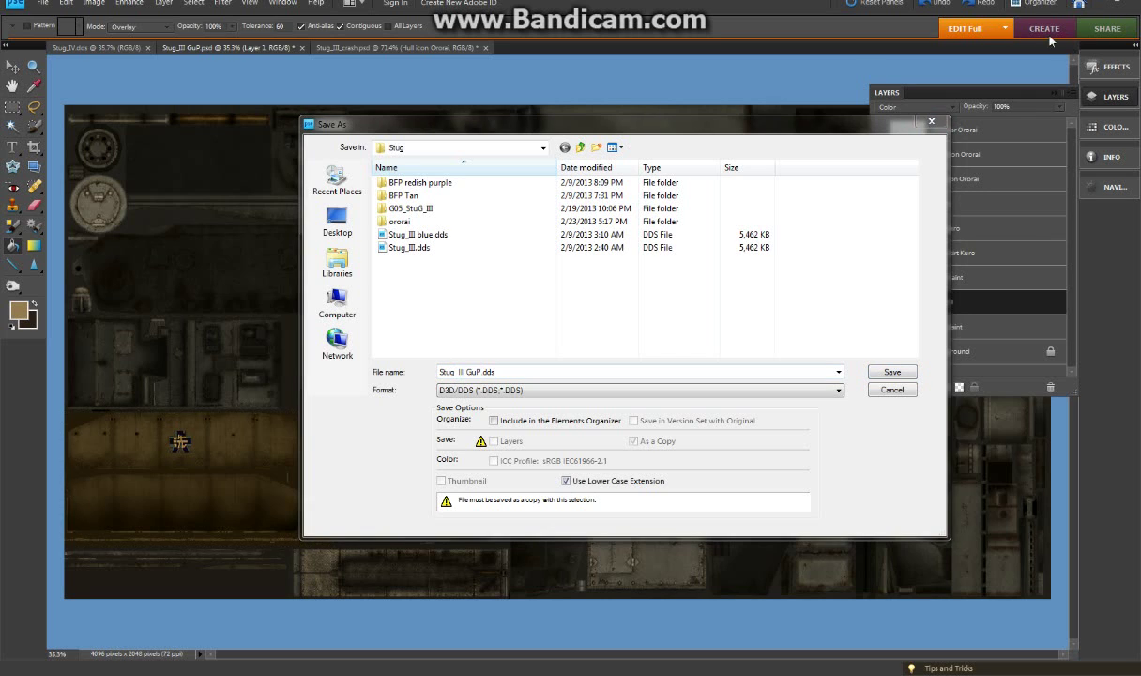
{"action": "left_click", "coordinate": [510, 371]}
{"action": "key", "text": "ctrl+a"}
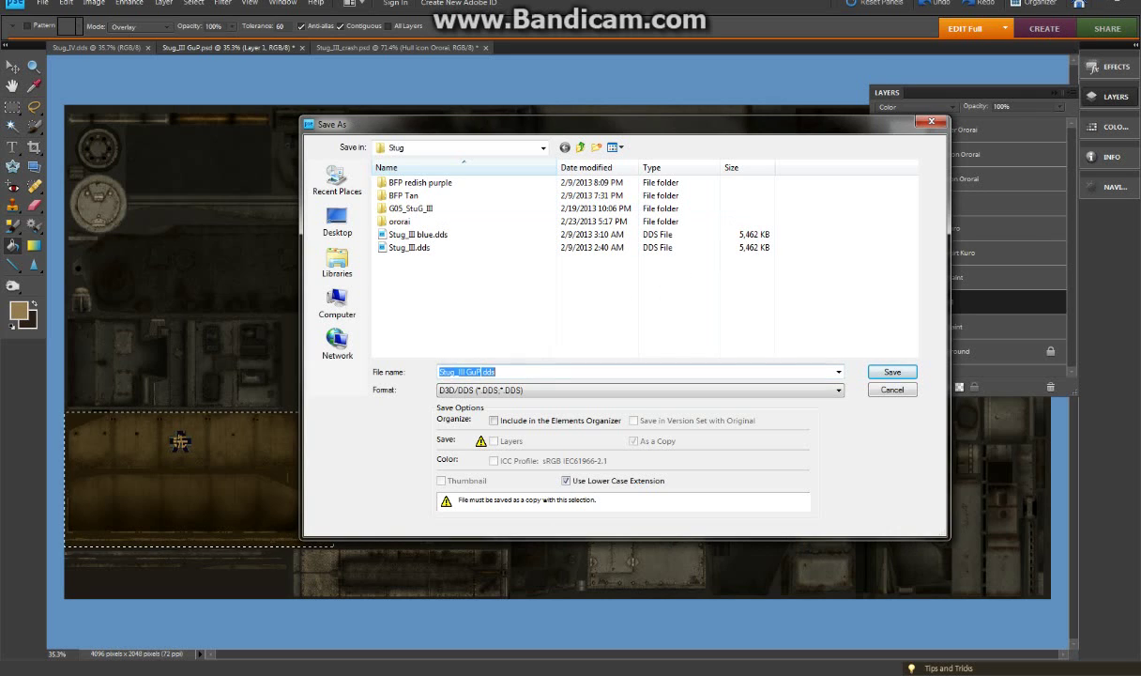
{"action": "left_click", "coordinate": [510, 371]}
{"action": "left_click_drag", "start_coordinate": [481, 372], "coordinate": [459, 372]}
{"action": "type", "text": "licous"}
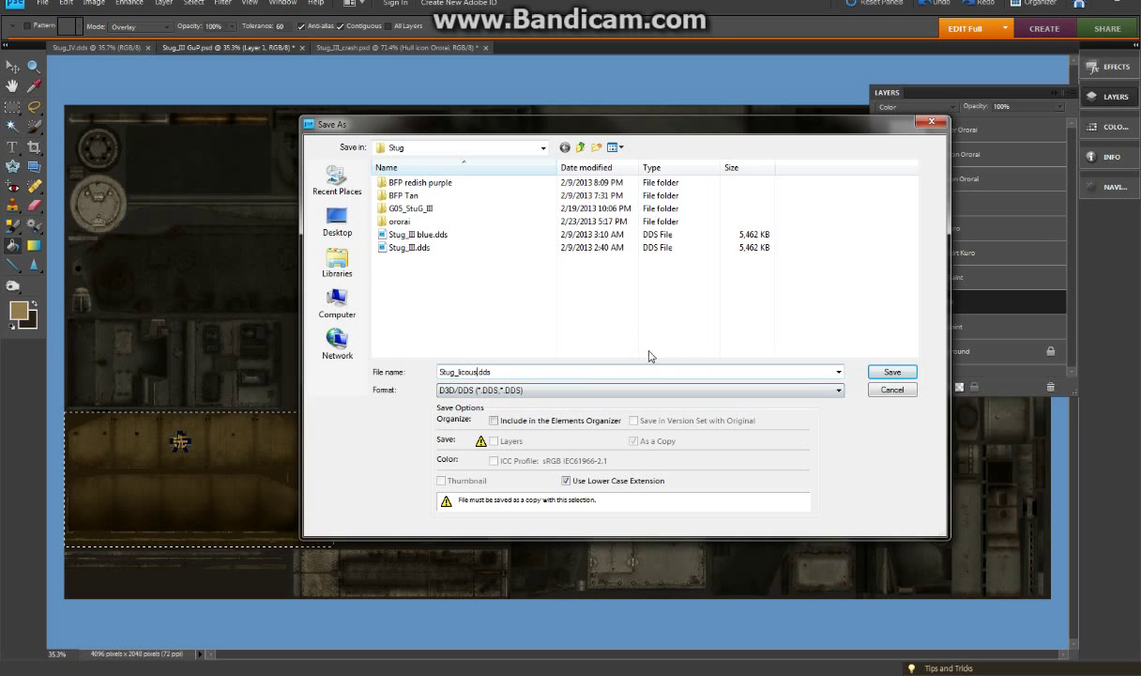
{"action": "left_click", "coordinate": [886, 375]}
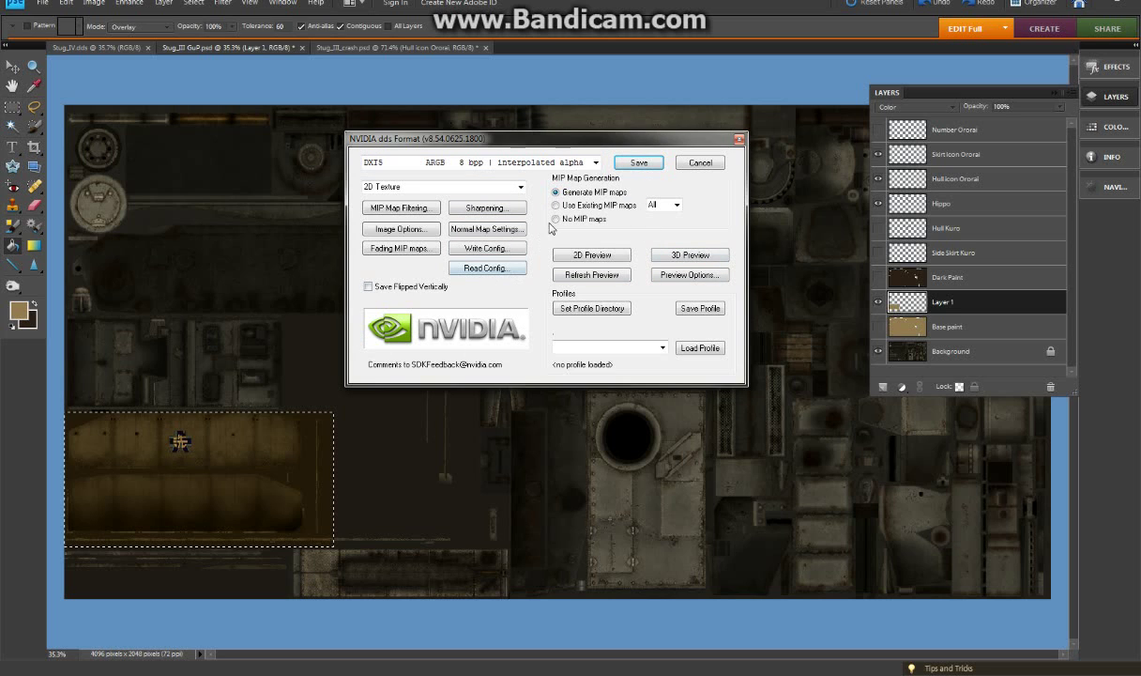
Export the DDS texture in the DXT5 ARGB 8 bpp interpolated alpha format.
{"action": "left_click", "coordinate": [595, 162]}
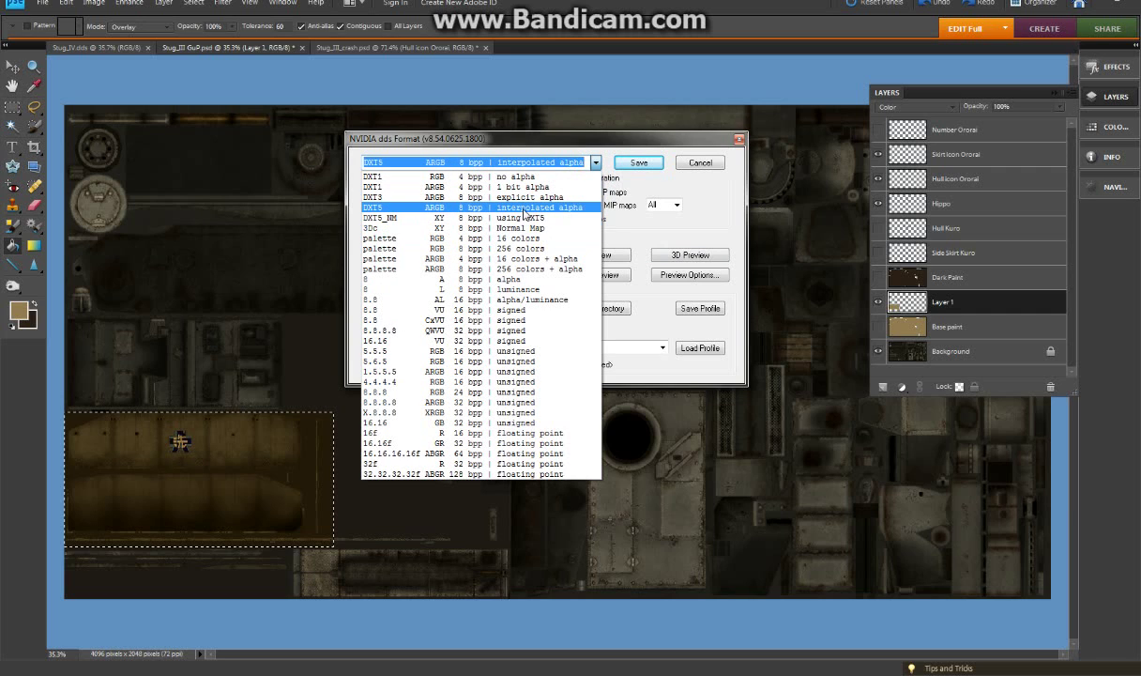
{"action": "left_click", "coordinate": [526, 214]}
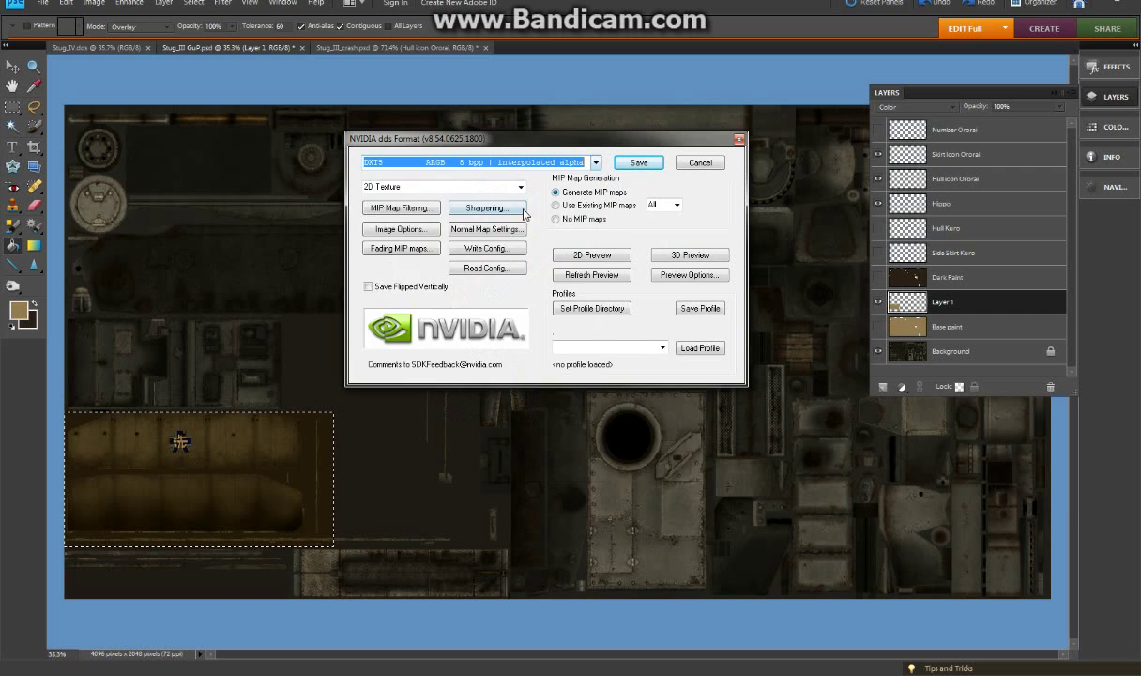
{"action": "left_click", "coordinate": [638, 164]}
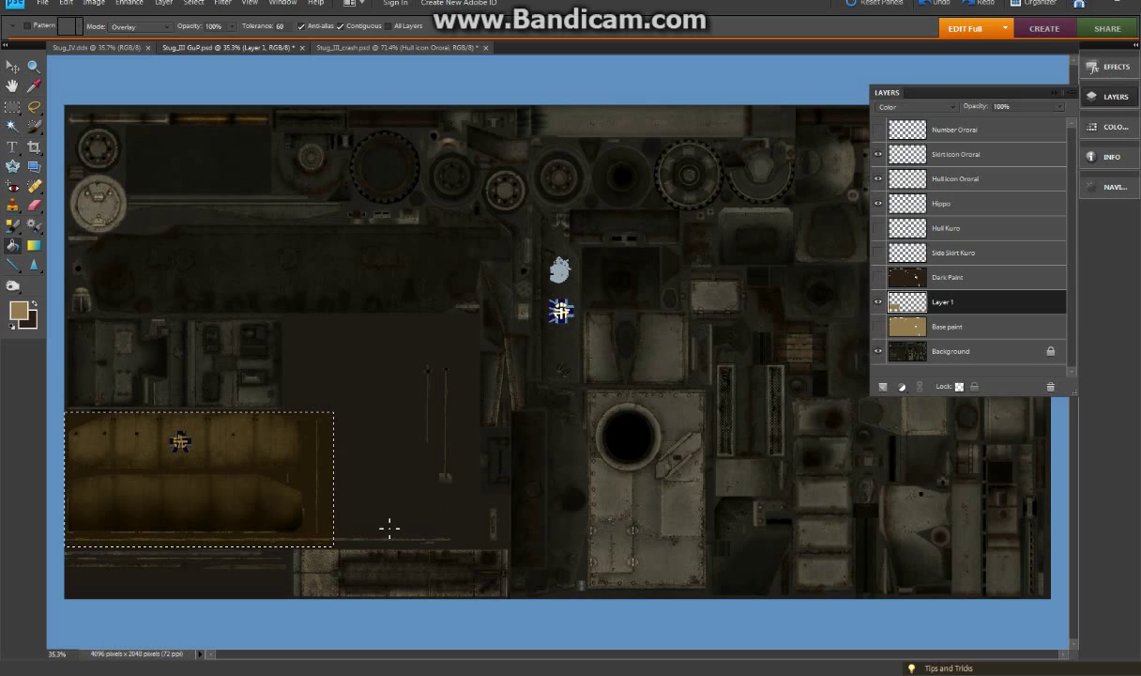
Check the exported Stug_licous.dds in the ororai folder in Windows Explorer and view the Stug_IV.dds document in Photoshop Elements.
{"action": "mouse_move", "coordinate": [206, 601]}
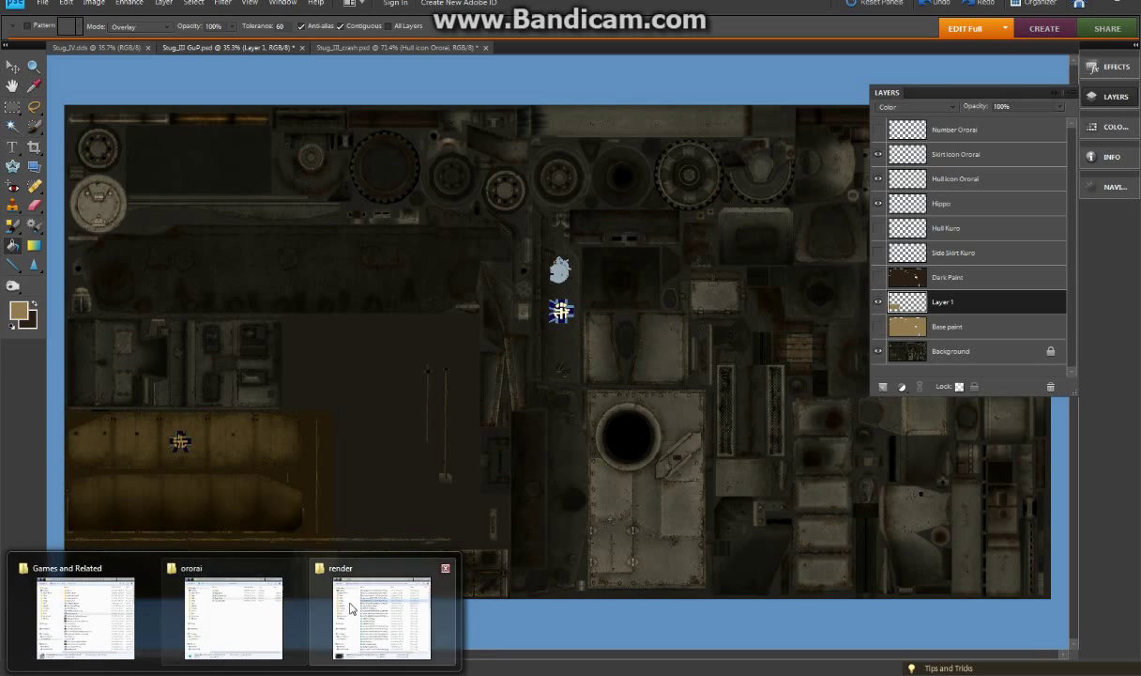
{"action": "mouse_move", "coordinate": [305, 610]}
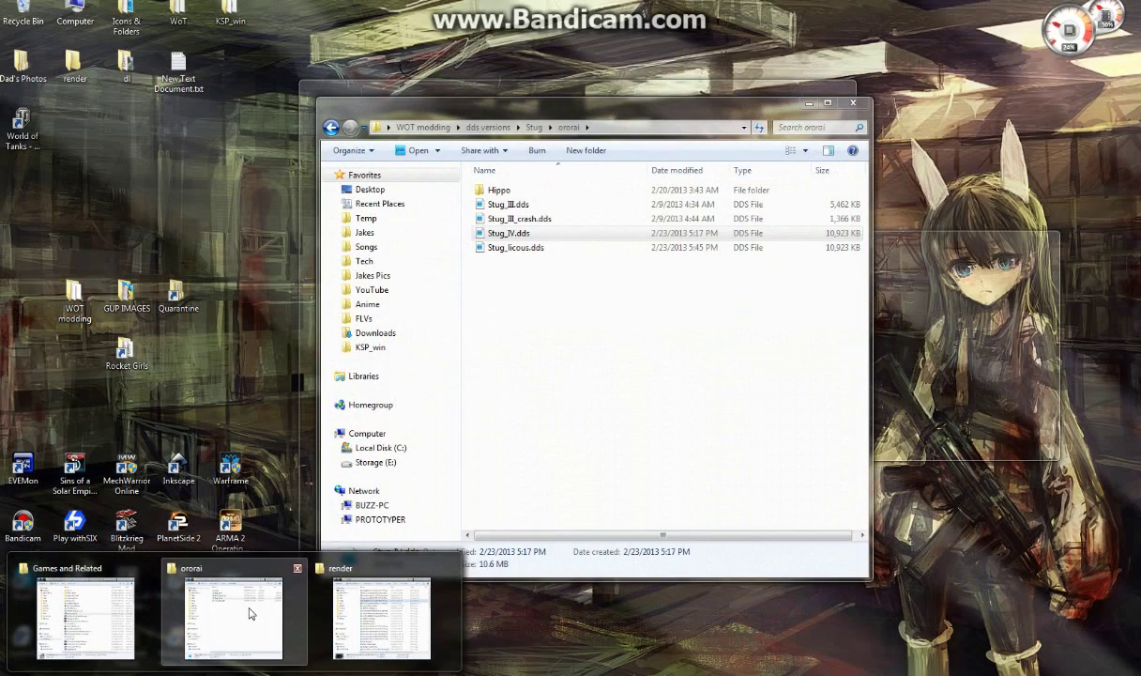
{"action": "left_click", "coordinate": [250, 613]}
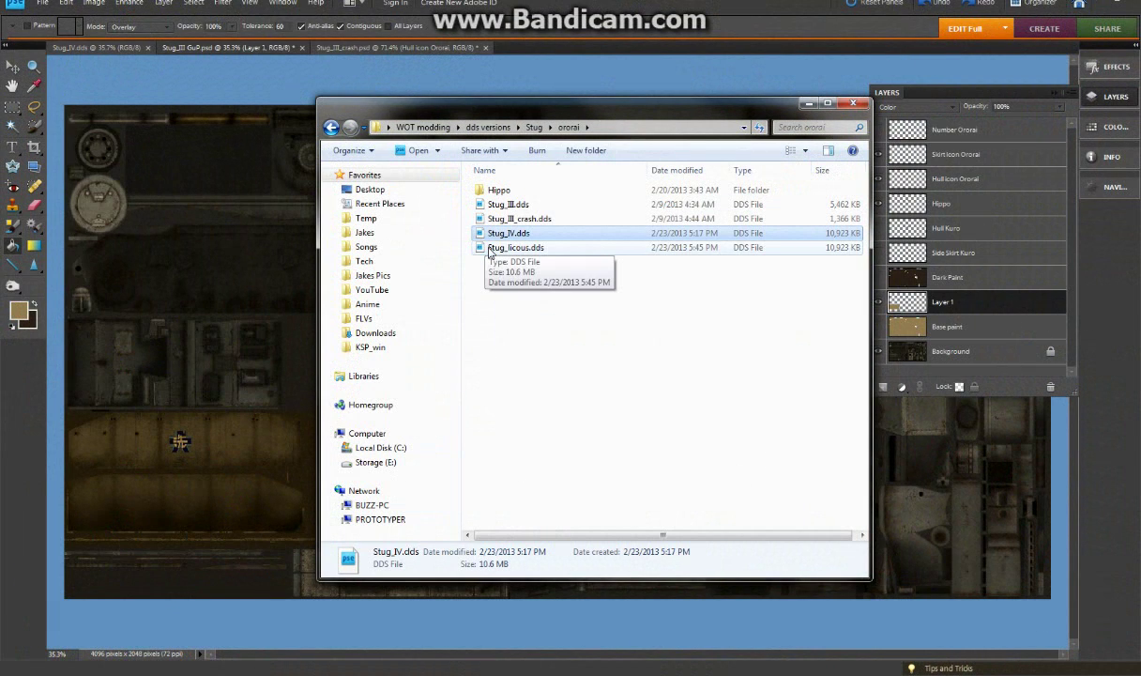
{"action": "left_click_drag", "start_coordinate": [489, 252], "coordinate": [530, 56]}
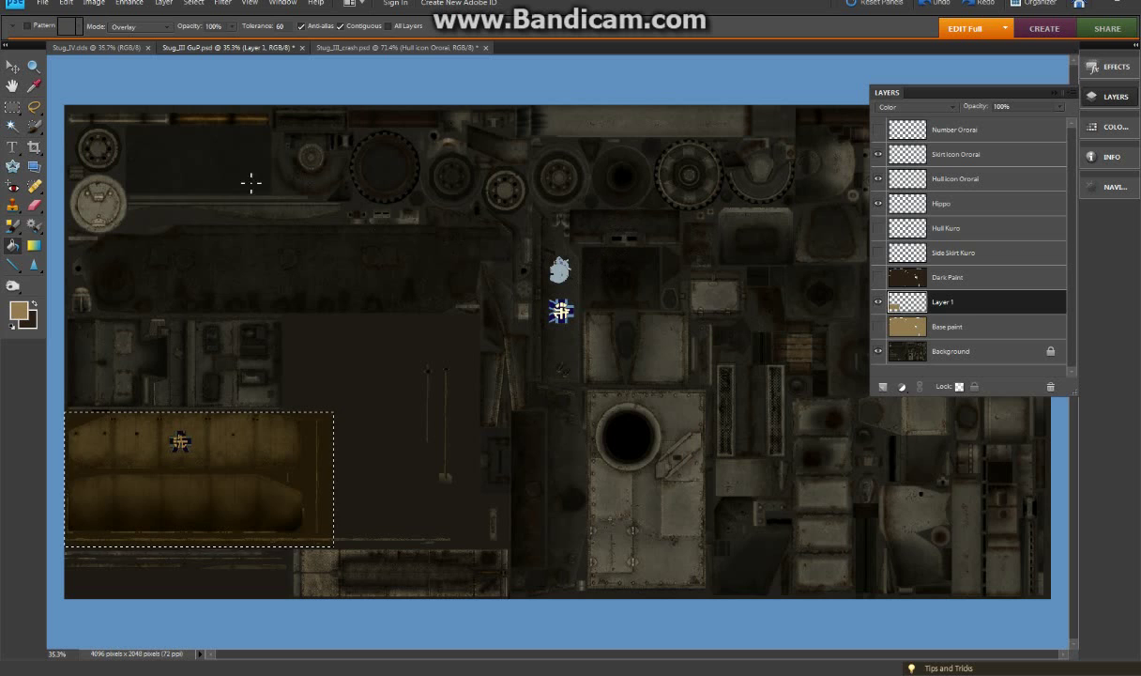
{"action": "left_click", "coordinate": [81, 47]}
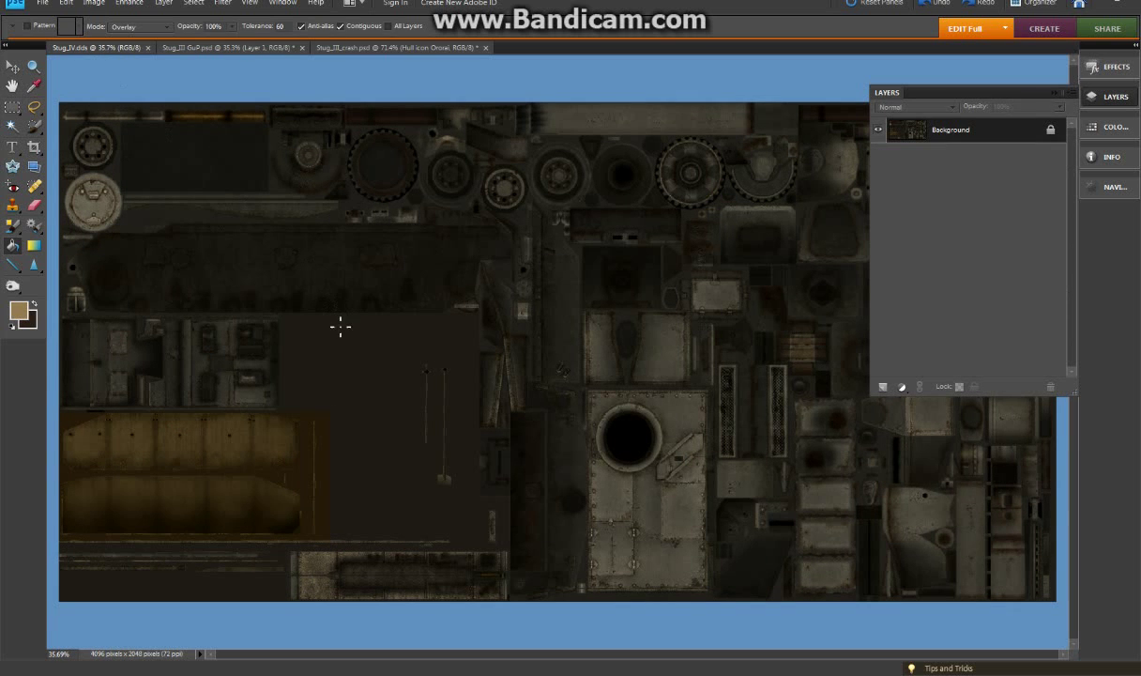